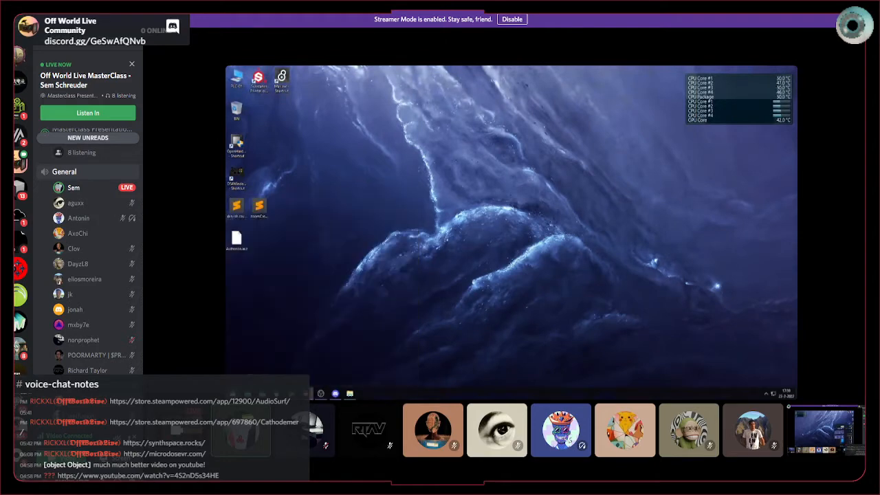
# Open the DI-RECT 3FM Awards video on YouTube, watch it full screen, and return to the normal page view.
pyautogui.moveTo(795, 211); pyautogui.dragTo(523, 142)
pyautogui.doubleClick(523, 140)
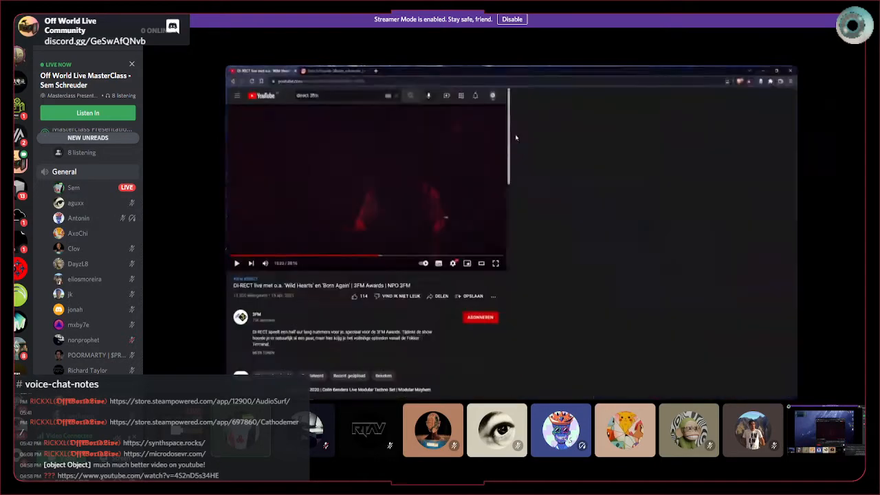
pyautogui.press('super')
pyautogui.click(337, 394)
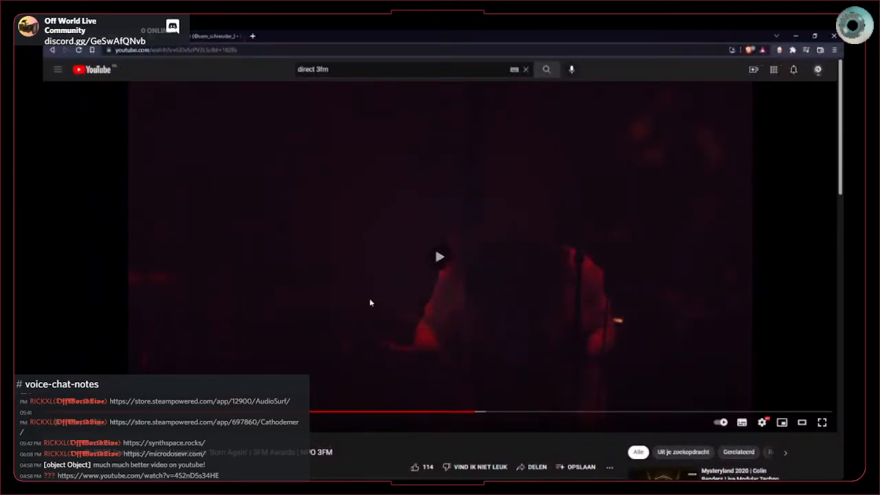
pyautogui.doubleClick(493, 257)
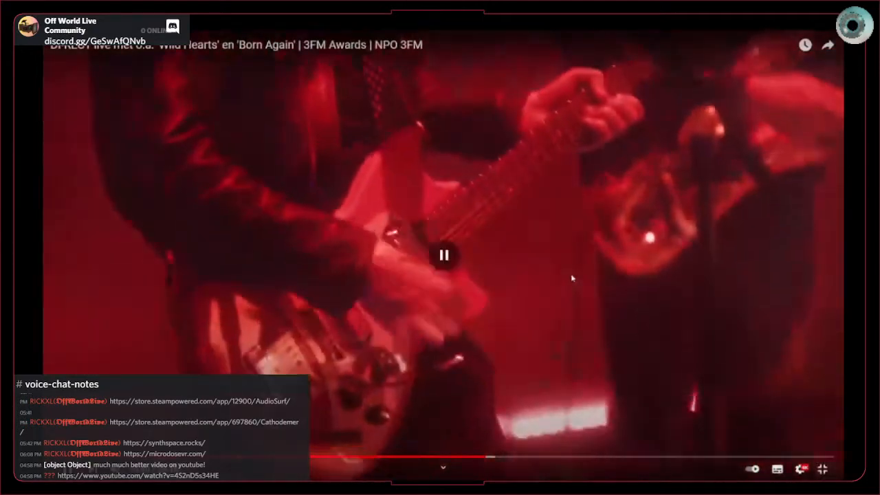
pyautogui.press('Escape')
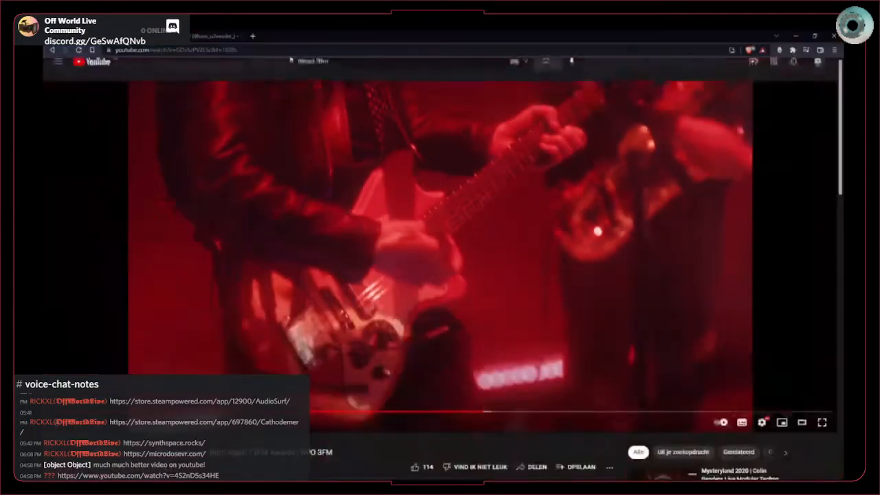
# View the Instagram post about the interactive particle test system and return to the profile grid.
pyautogui.click(220, 34)
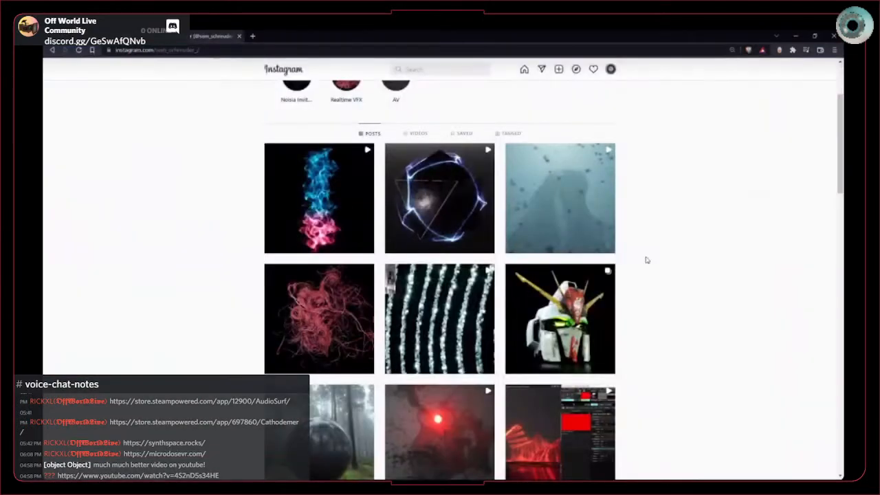
pyautogui.click(444, 315)
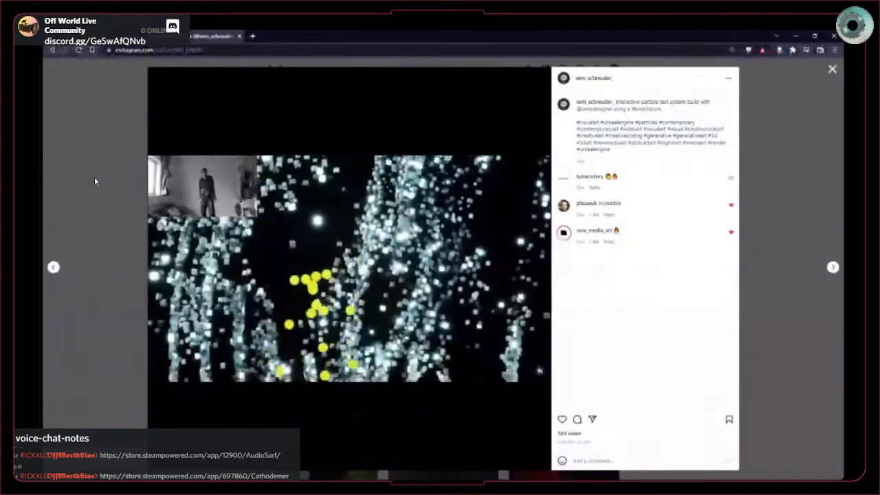
pyautogui.click(96, 176)
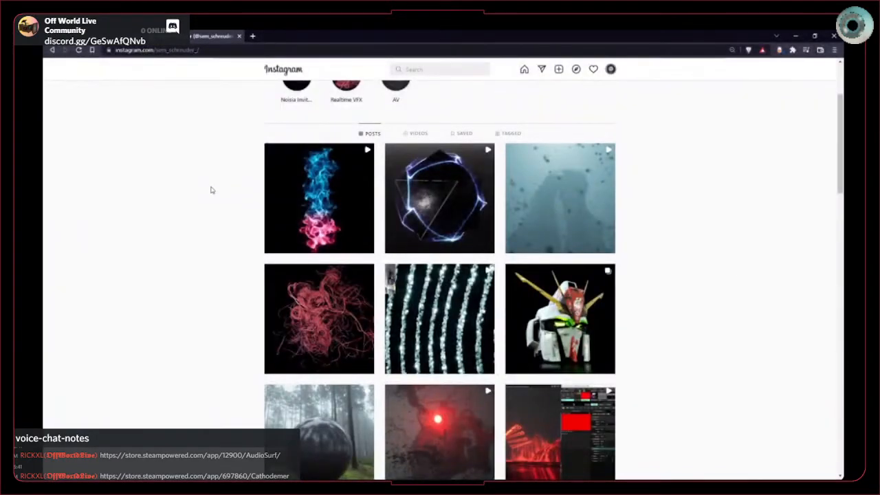
# Close the browser and open OWL_Workshop.uproject from File Explorer with the Unreal Editor window maximized.
pyautogui.click(833, 37)
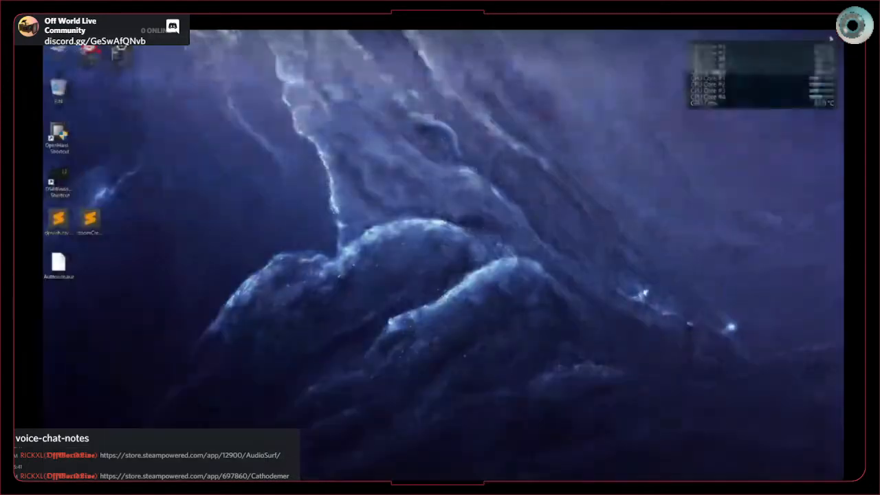
pyautogui.press('super')
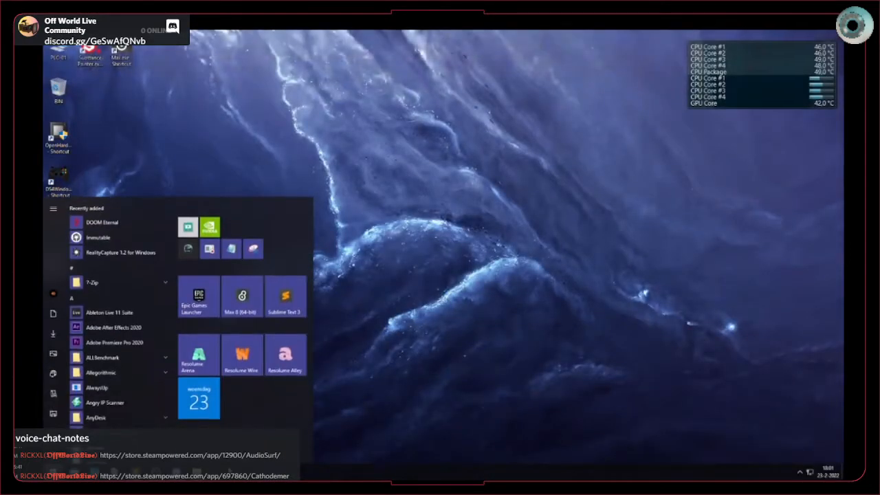
pyautogui.click(135, 472)
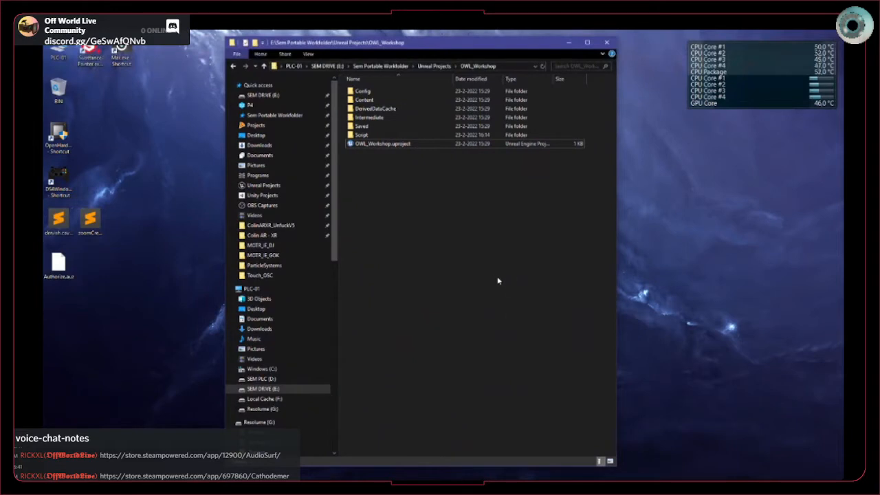
pyautogui.click(397, 146)
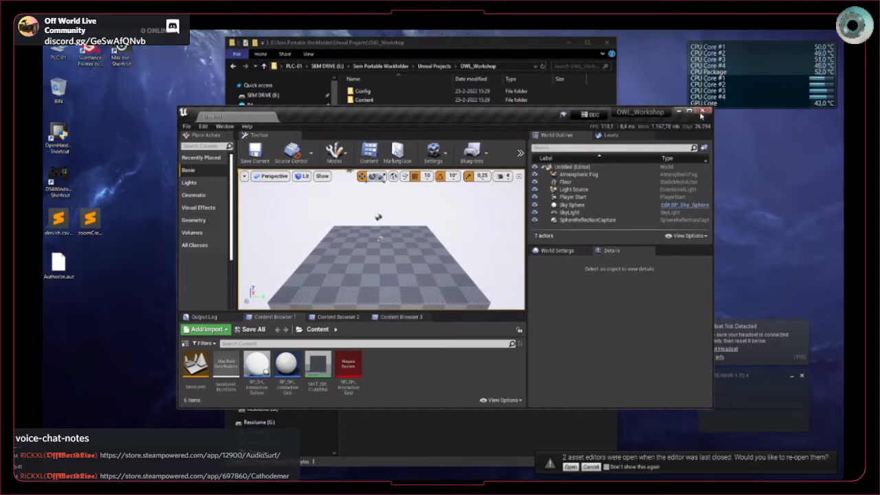
pyautogui.click(701, 112)
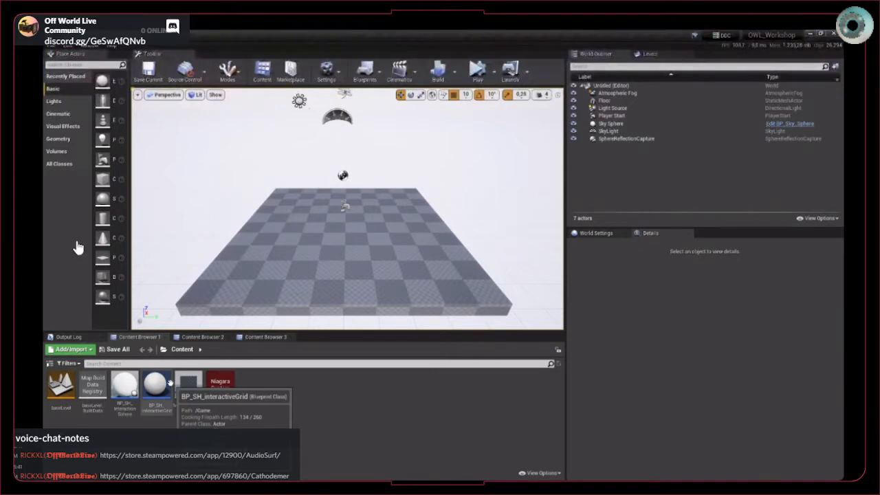
# Load the baseLevel level and simulate it with the interaction sphere selected.
pyautogui.doubleClick(61, 387)
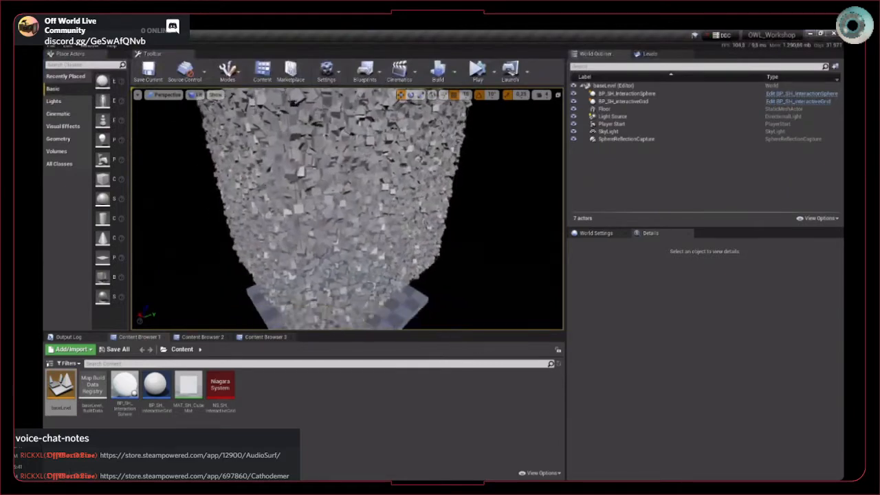
pyautogui.moveTo(440, 240); pyautogui.dragTo(410, 234, button='right')
pyautogui.hotkey('alt', 's')
pyautogui.click(331, 307)
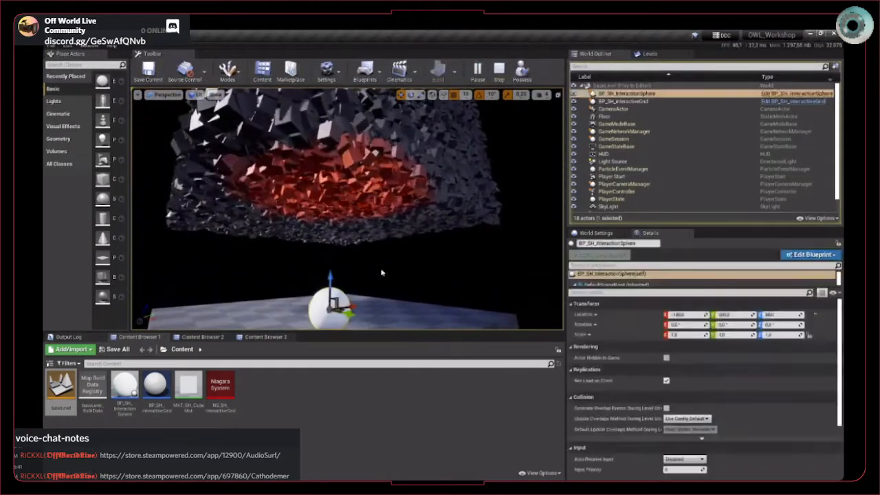
# Switch the viewport to full screen and move the interaction sphere out of the cube grid and back through it.
pyautogui.moveTo(381, 272)
pyautogui.mouseDown(button='right')
pyautogui.moveTo(391, 277)
pyautogui.moveTo(374, 272)
pyautogui.mouseUp(button='right')
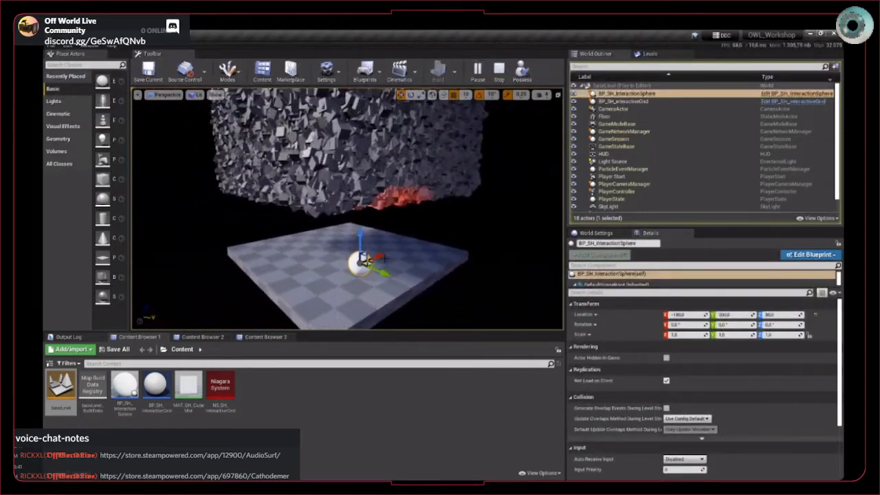
pyautogui.press('F11')
pyautogui.moveTo(440, 248); pyautogui.dragTo(478, 271, button='right')
pyautogui.moveTo(401, 399); pyautogui.dragTo(567, 170)
pyautogui.moveTo(565, 275)
pyautogui.mouseDown(button='right')
pyautogui.moveTo(605, 234)
pyautogui.moveTo(565, 275)
pyautogui.mouseUp(button='right')
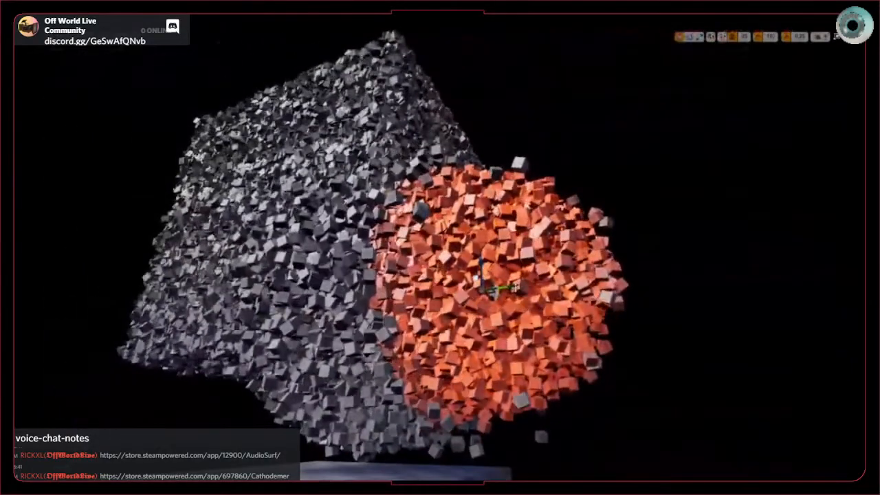
pyautogui.moveTo(509, 286); pyautogui.dragTo(793, 243)
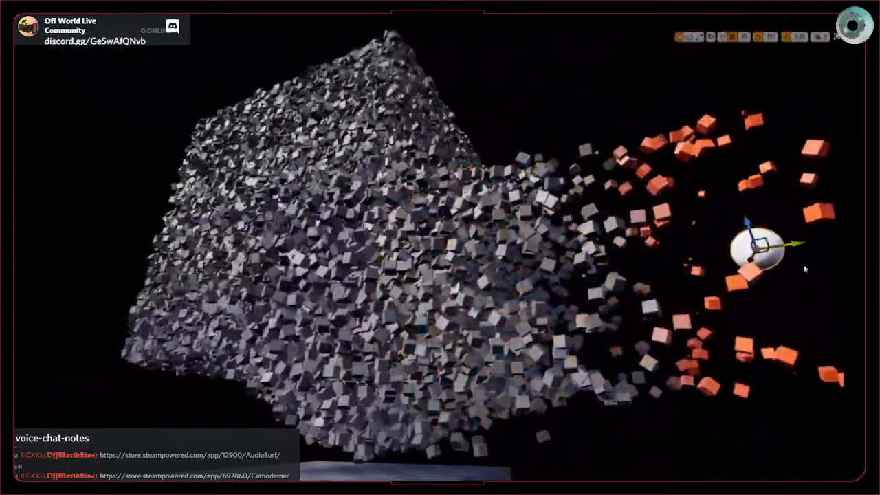
pyautogui.moveTo(710, 293)
pyautogui.mouseDown(button='right')
pyautogui.moveTo(659, 316)
pyautogui.moveTo(711, 293)
pyautogui.mouseUp(button='right')
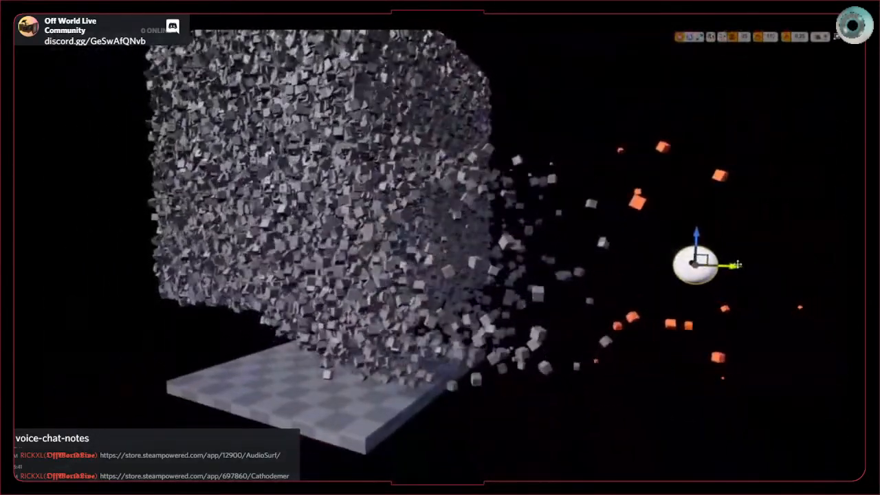
pyautogui.moveTo(727, 265); pyautogui.dragTo(573, 262)
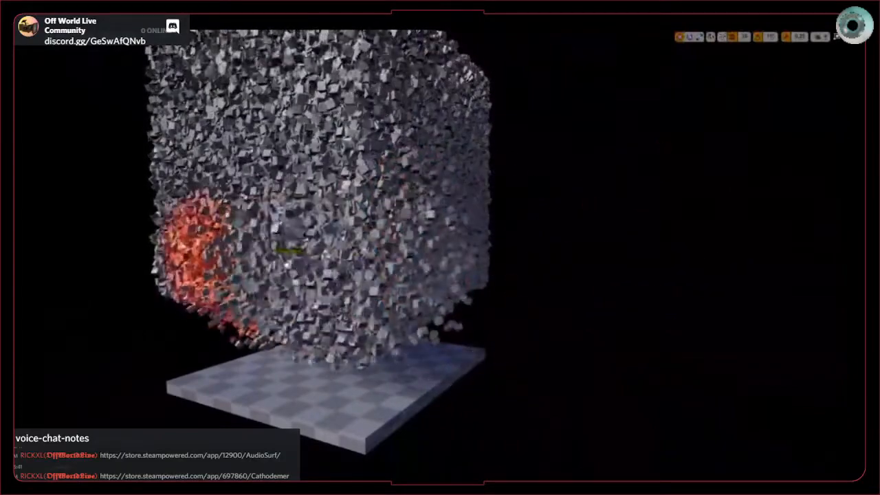
# Reposition the interaction sphere along the grid's face and examine the particle reaction from close up.
pyautogui.moveTo(438, 263); pyautogui.dragTo(488, 262)
pyautogui.moveTo(488, 262); pyautogui.dragTo(392, 247, button='right')
pyautogui.press('w')
pyautogui.press('s')
pyautogui.press('a')
pyautogui.moveTo(82, 413); pyautogui.dragTo(14, 339, button='right')
pyautogui.press('d')
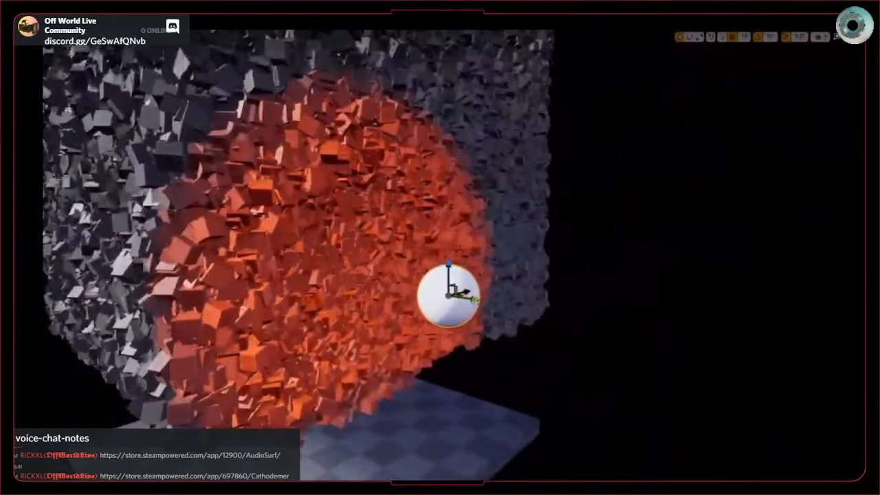
pyautogui.moveTo(470, 301); pyautogui.dragTo(413, 297)
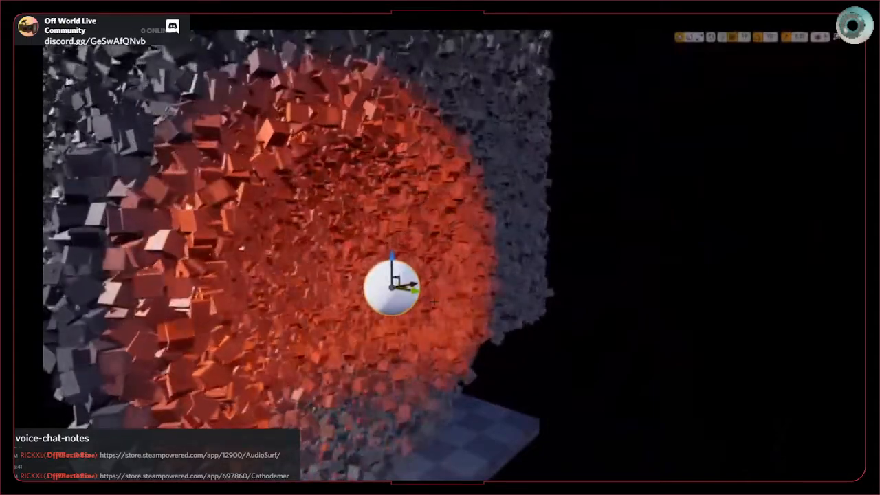
# Move the interaction sphere back and forth across the grid's edge, viewing the displaced cubes from several angles.
pyautogui.moveTo(426, 292); pyautogui.dragTo(386, 296, button='right')
pyautogui.moveTo(386, 296); pyautogui.dragTo(562, 298)
pyautogui.moveTo(562, 298); pyautogui.dragTo(533, 322, button='right')
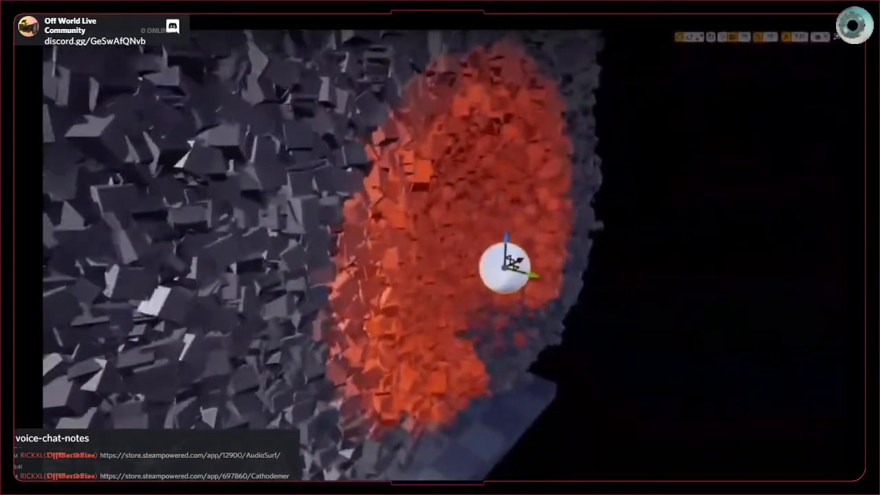
pyautogui.moveTo(534, 277); pyautogui.dragTo(464, 258)
pyautogui.moveTo(465, 258); pyautogui.dragTo(515, 318, button='right')
pyautogui.moveTo(410, 281); pyautogui.dragTo(583, 359)
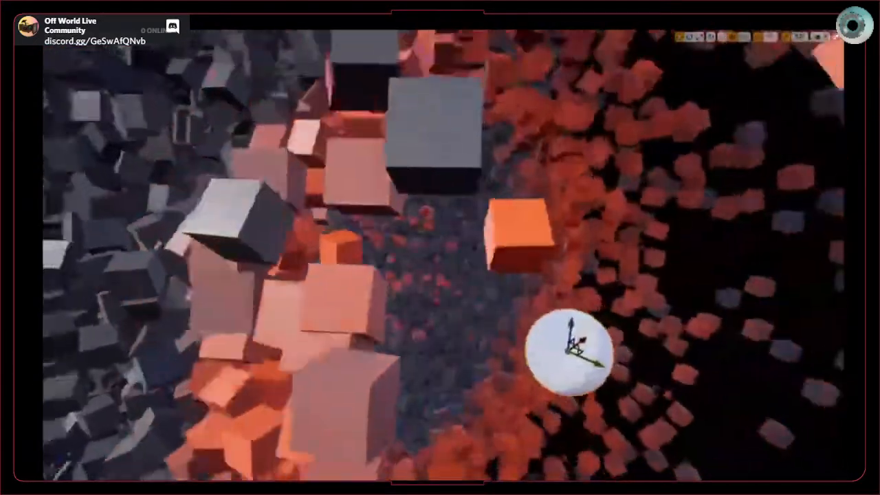
# Leave the full-screen viewport and stop the simulation.
pyautogui.moveTo(583, 359); pyautogui.dragTo(452, 274, button='right')
pyautogui.press('F11')
pyautogui.press('Escape')
# Delete the interactive grid and the interaction sphere from the level.
pyautogui.moveTo(464, 210)
pyautogui.mouseDown(button='right')
pyautogui.moveTo(502, 227)
pyautogui.moveTo(455, 216)
pyautogui.mouseUp(button='right')
pyautogui.click(321, 172)
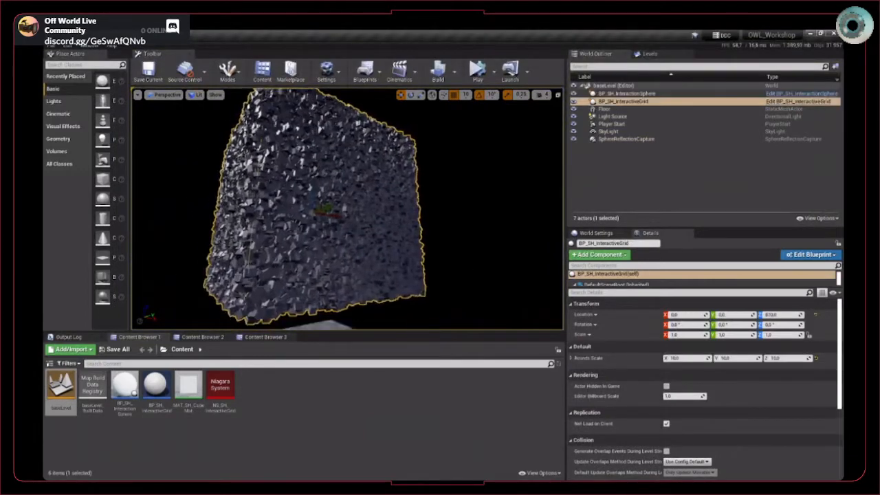
pyautogui.moveTo(321, 172); pyautogui.dragTo(295, 195, button='right')
pyautogui.press('Delete')
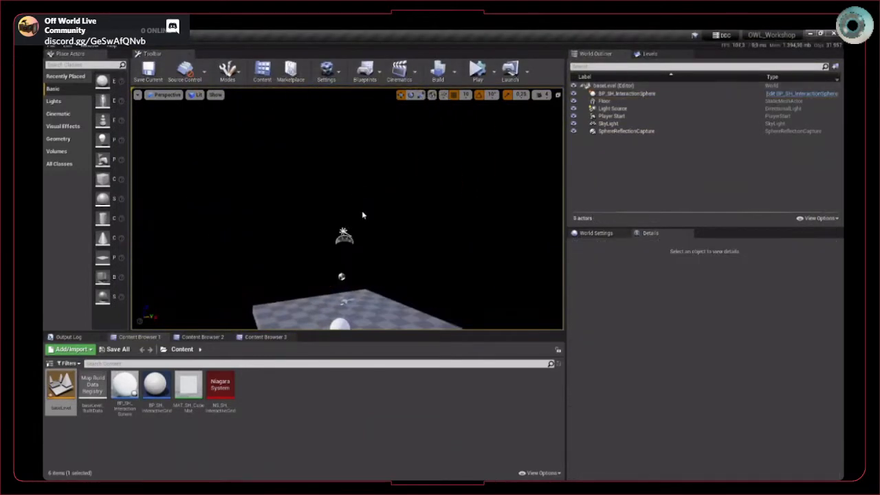
pyautogui.moveTo(362, 210); pyautogui.dragTo(382, 240, button='right')
pyautogui.moveTo(411, 215); pyautogui.dragTo(379, 229, button='right')
pyautogui.click(344, 240)
pyautogui.press('Delete')
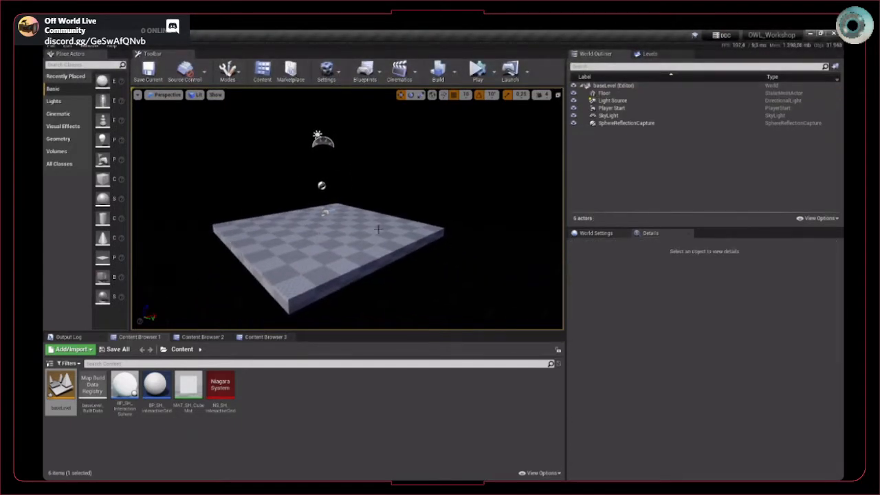
# Create a folder named tutorialLive in the Content directory and open it.
pyautogui.rightClick(268, 391)
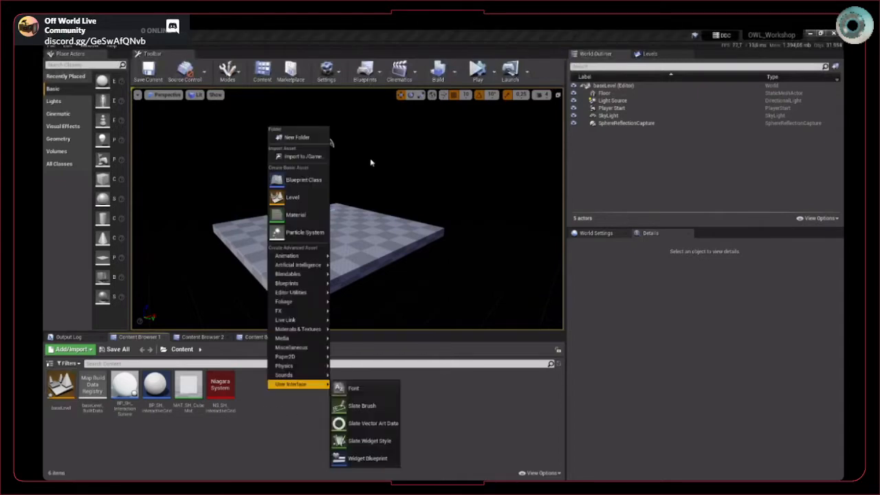
pyautogui.click(328, 138)
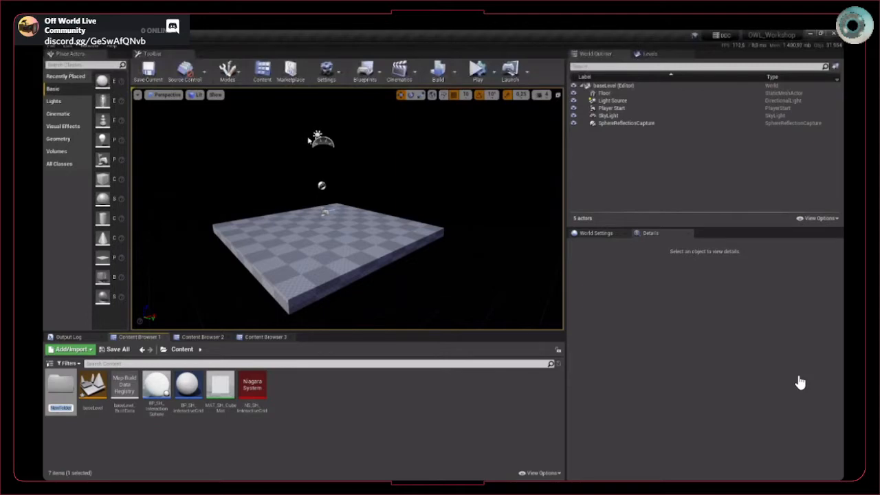
pyautogui.write('createdLive')
pyautogui.press('Return')
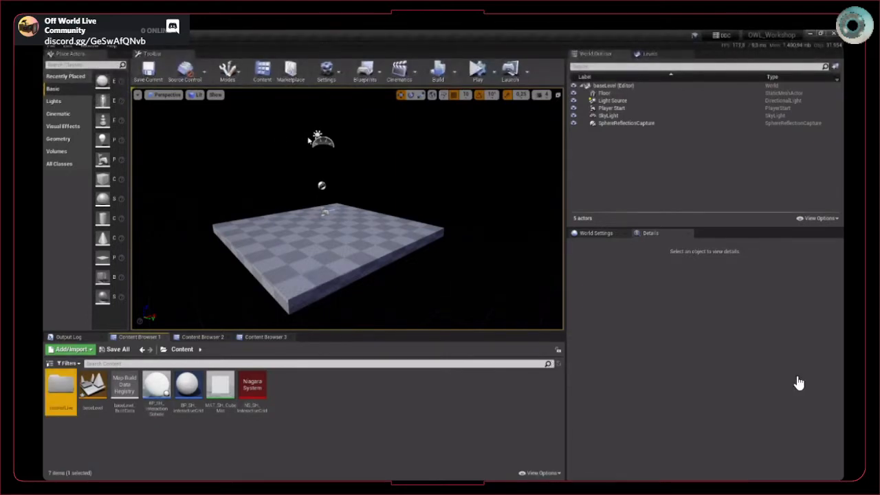
pyautogui.doubleClick(60, 386)
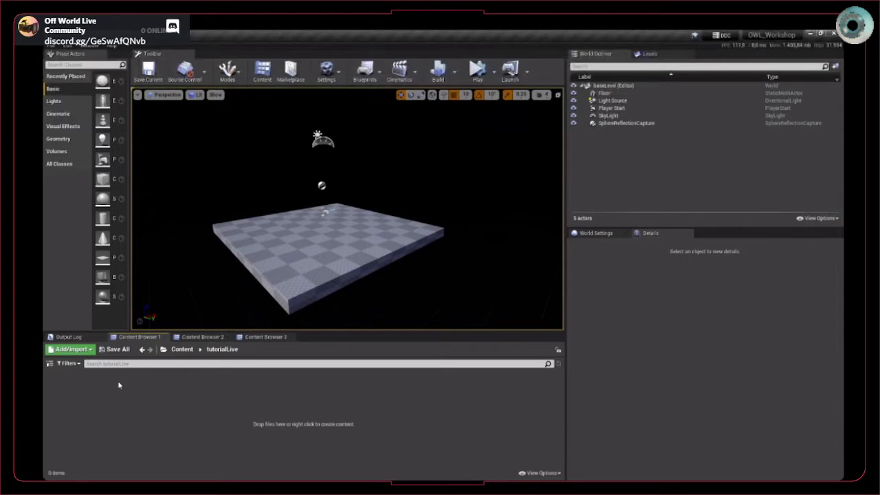
pyautogui.click(182, 349)
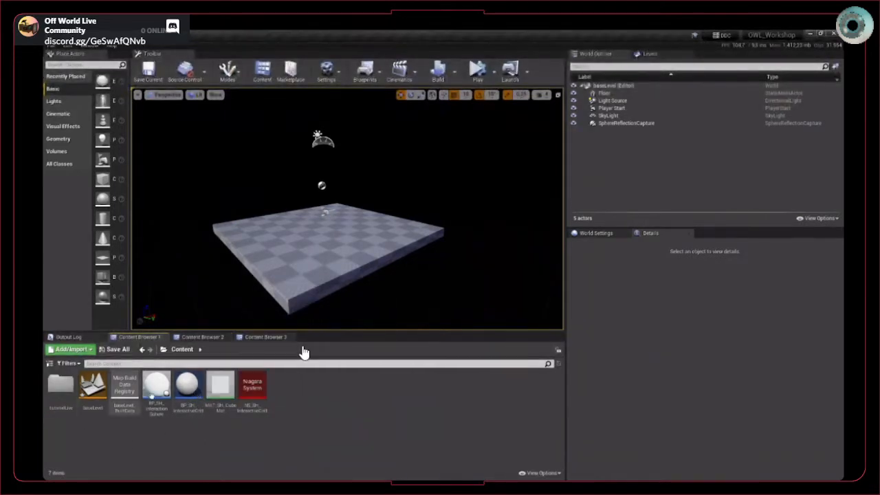
pyautogui.doubleClick(59, 389)
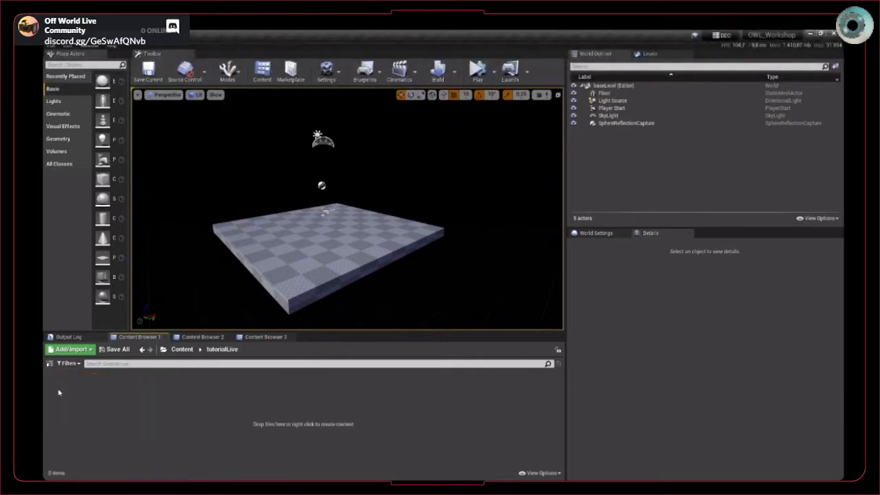
pyautogui.moveTo(280, 304); pyautogui.dragTo(303, 350, button='right')
pyautogui.press('w')
# Create an Actor Blueprint class named BP_SH_LotsOfCubes in the tutorialLive folder.
pyautogui.rightClick(101, 404)
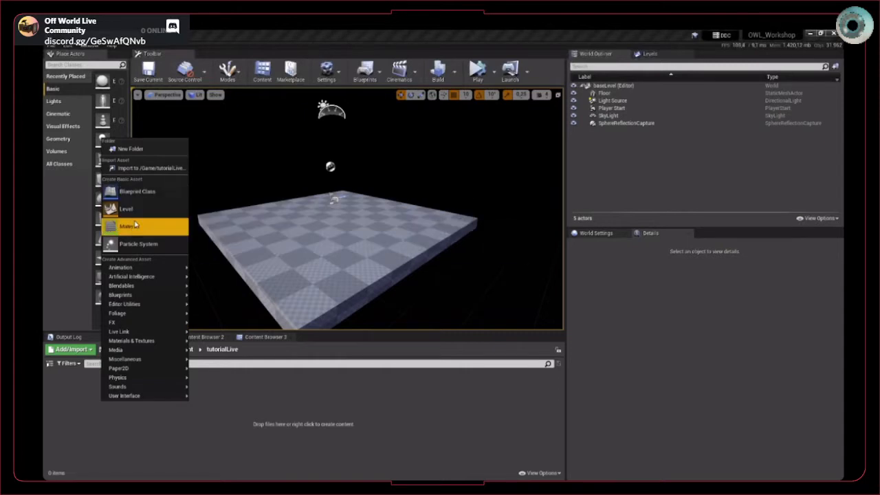
pyautogui.click(134, 191)
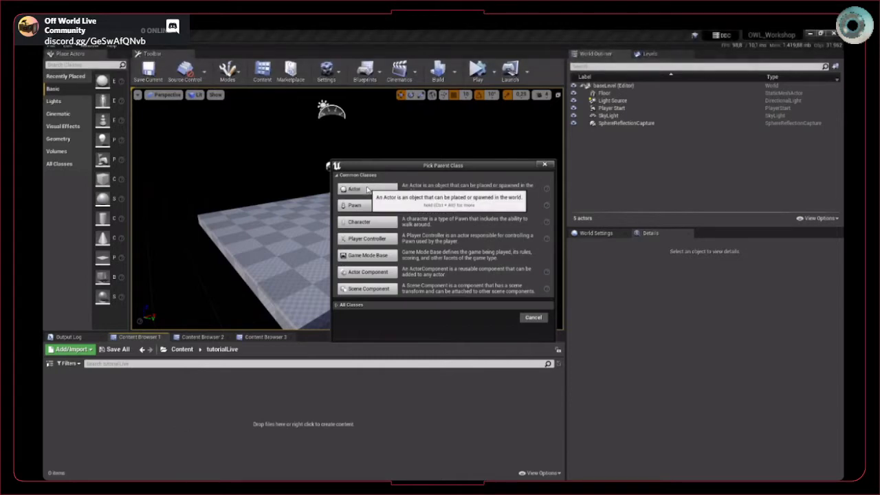
pyautogui.click(353, 188)
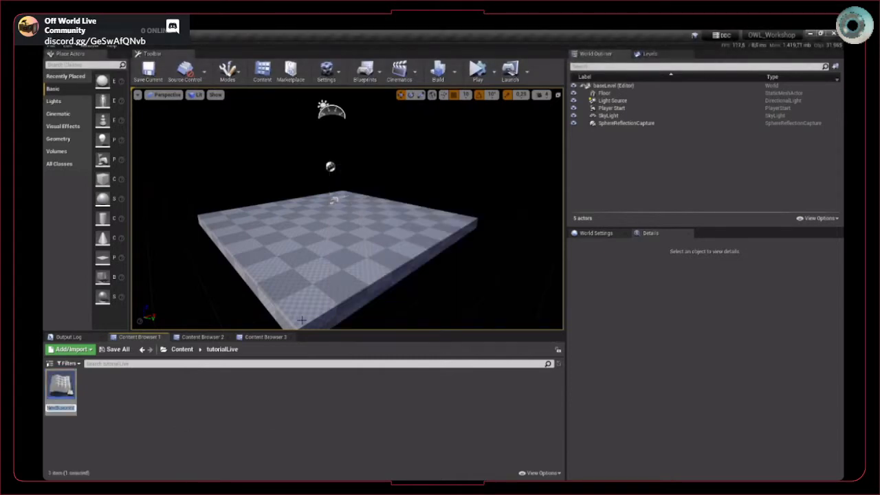
pyautogui.write('BP_SH_LotsOfCu')
pyautogui.press('Return')
# Place BP_SH_LotsOfCubes in the level and reset its location to the world origin.
pyautogui.moveTo(74, 389); pyautogui.dragTo(323, 205)
pyautogui.moveTo(323, 205); pyautogui.dragTo(335, 208, button='middle')
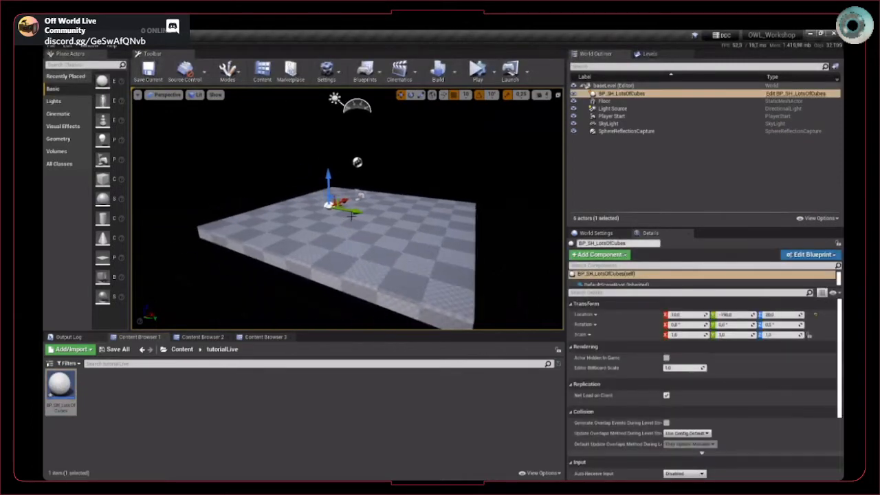
pyautogui.moveTo(352, 211); pyautogui.dragTo(381, 216)
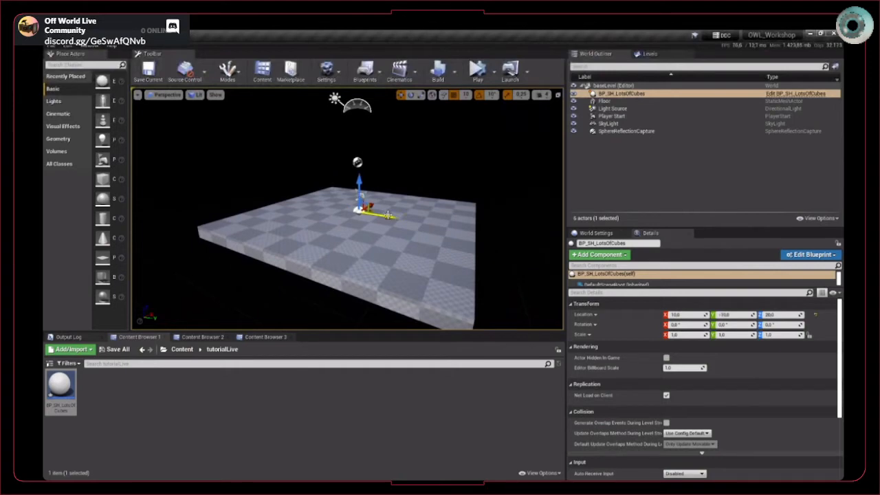
pyautogui.click(815, 315)
pyautogui.moveTo(422, 199); pyautogui.dragTo(422, 229, button='right')
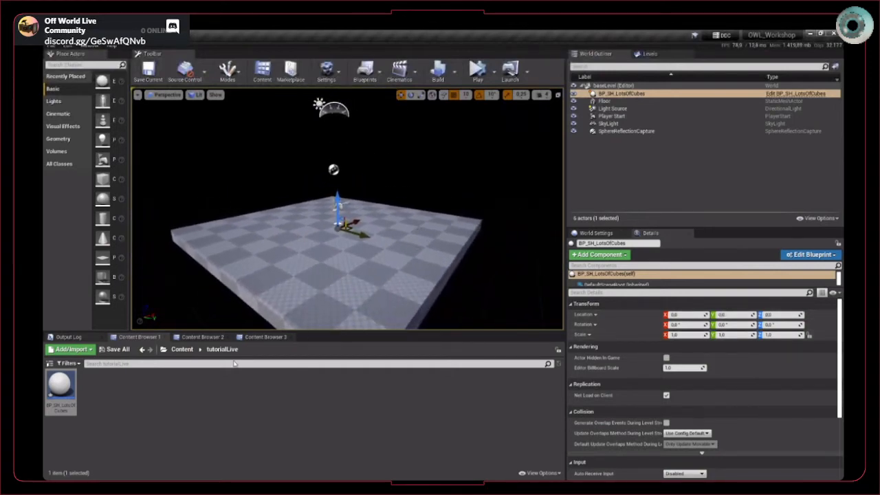
# Create a Niagara system in the tutorialLive folder from selected emitters, adding the Hanging Particulates template as its emitter.
pyautogui.rightClick(105, 389)
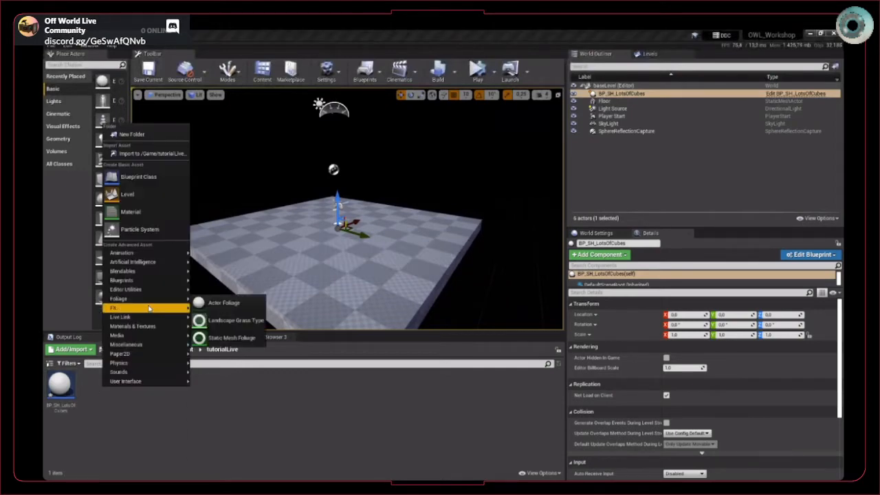
pyautogui.moveTo(149, 309)
pyautogui.click(227, 450)
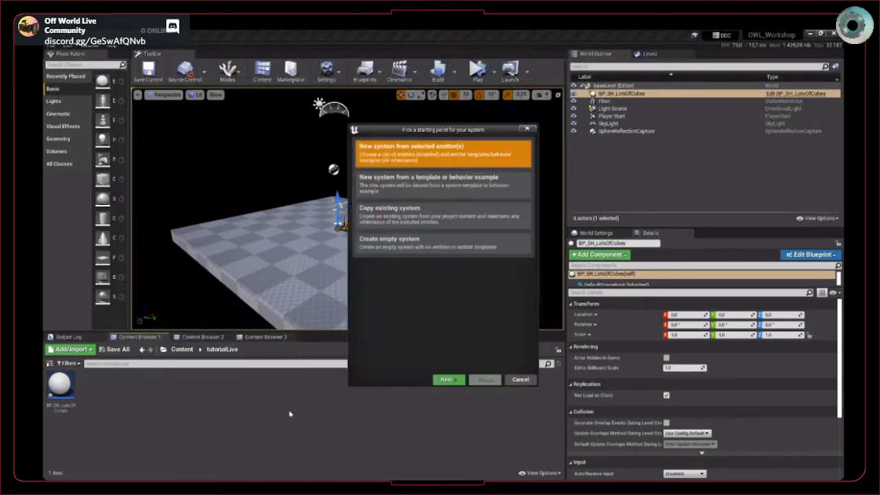
pyautogui.click(447, 379)
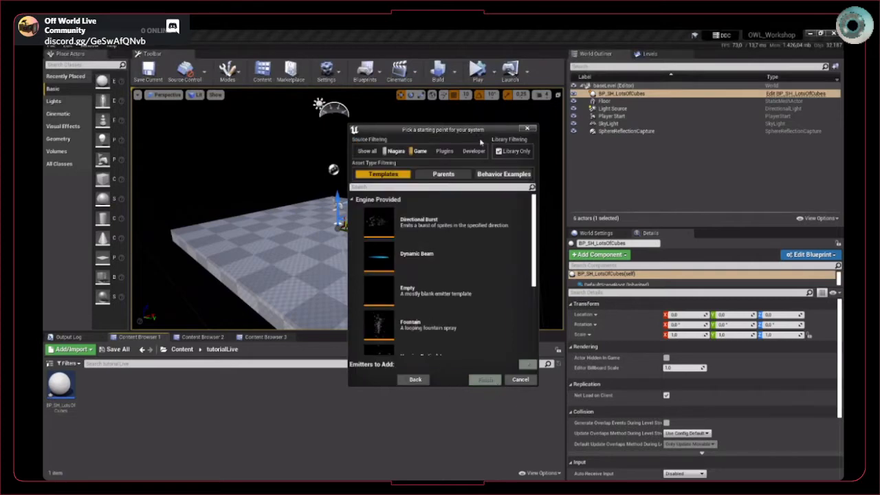
pyautogui.scroll(-4, 455, 263)
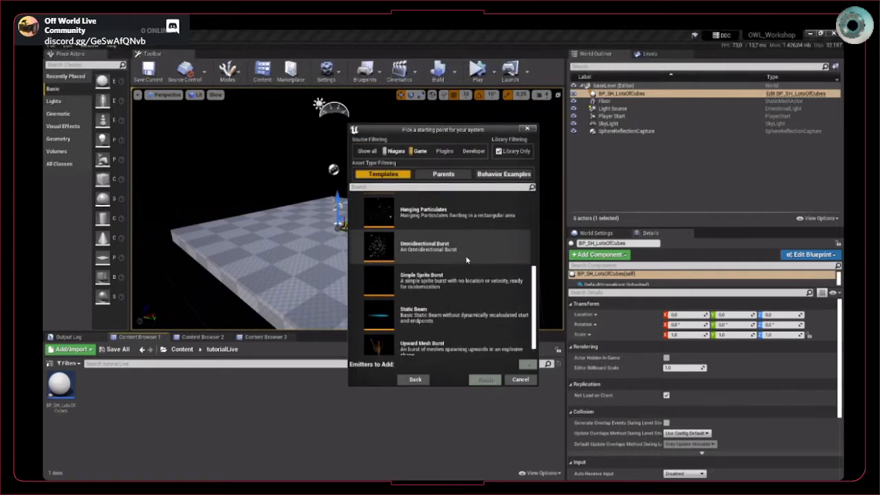
pyautogui.click(411, 215)
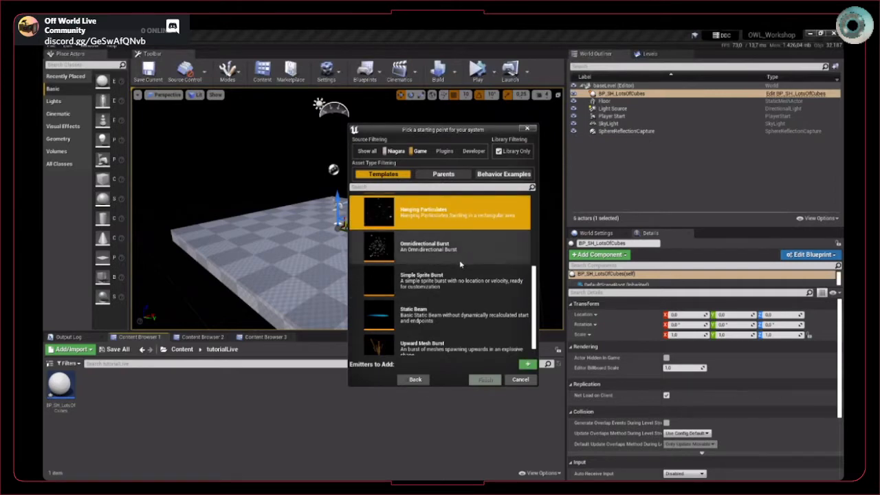
pyautogui.scroll(1, 459, 263)
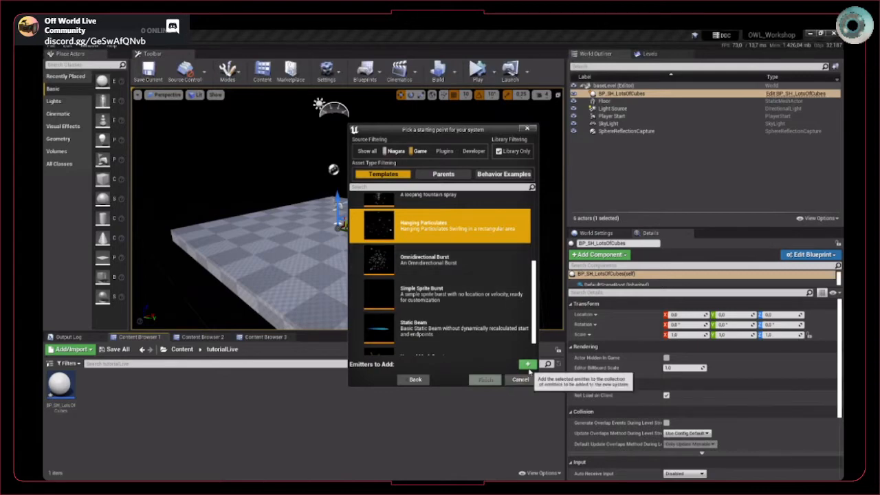
pyautogui.scroll(5, 457, 288)
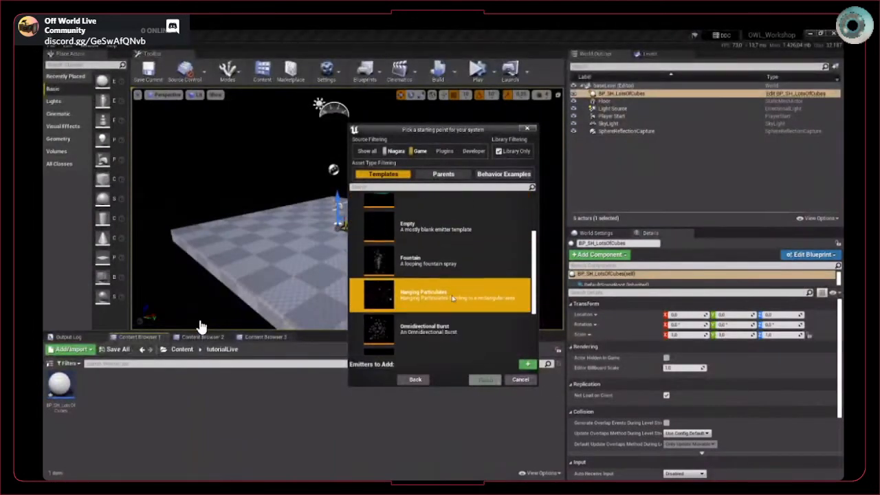
pyautogui.scroll(-9, 444, 272)
pyautogui.scroll(1, 440, 236)
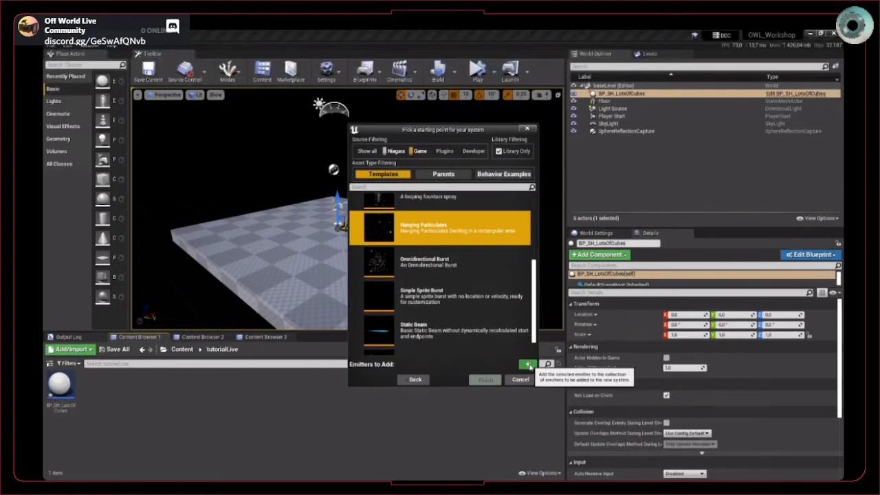
pyautogui.click(527, 364)
pyautogui.scroll(-1, 474, 301)
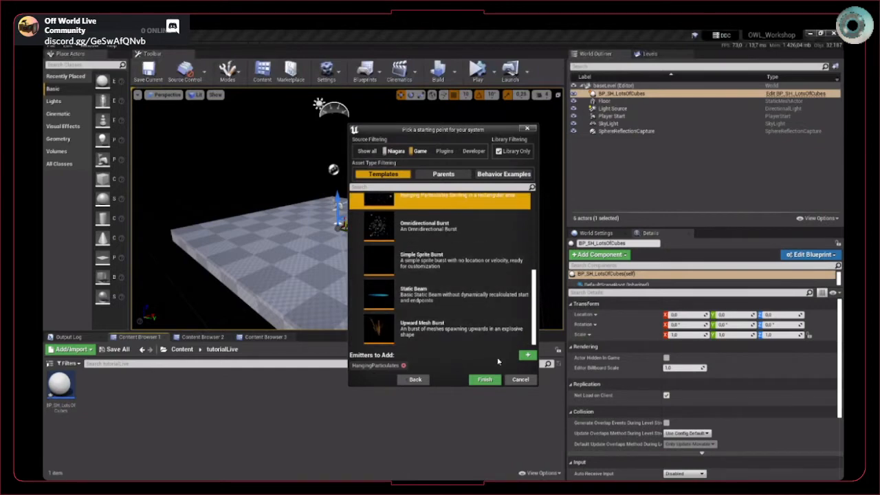
pyautogui.click(484, 380)
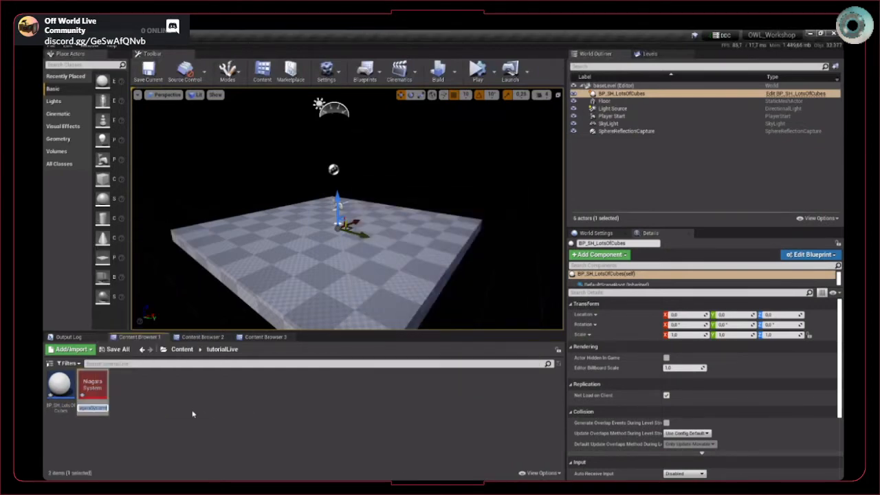
# Name the new Niagara system NS_SH_LotsOfCubes.
pyautogui.write('NS')
pyautogui.write('_SH_Lots')
pyautogui.write('OfCubes')
pyautogui.press('Return')
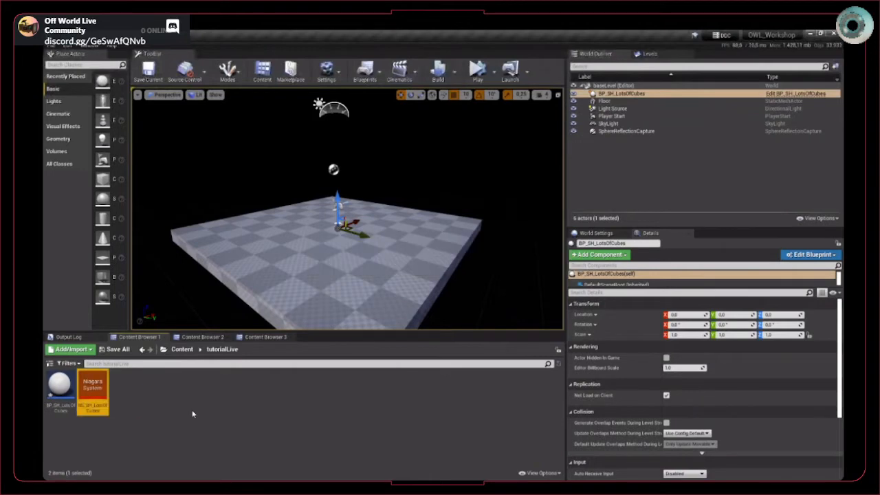
# Open the BP_SH_LotsOfCubes Blueprint and tile its editor side by side with the level editor.
pyautogui.doubleClick(59, 385)
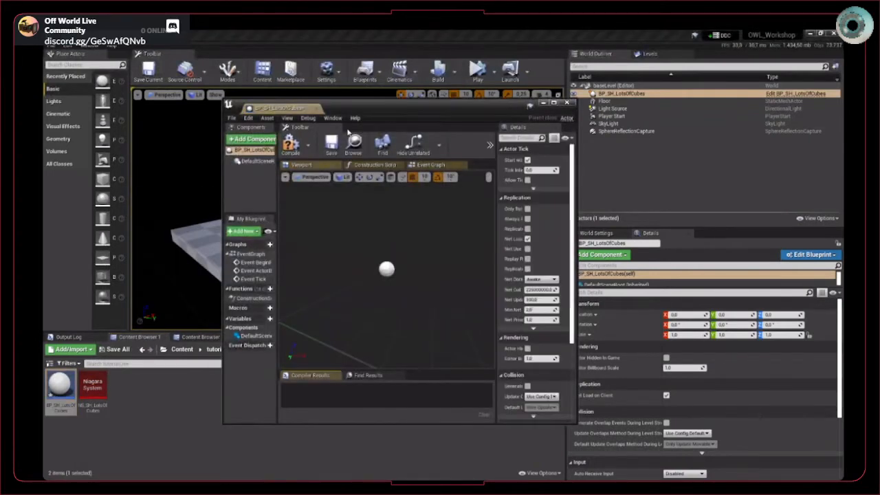
pyautogui.moveTo(280, 107)
pyautogui.mouseDown()
pyautogui.moveTo(268, 71)
pyautogui.moveTo(273, 102)
pyautogui.mouseUp()
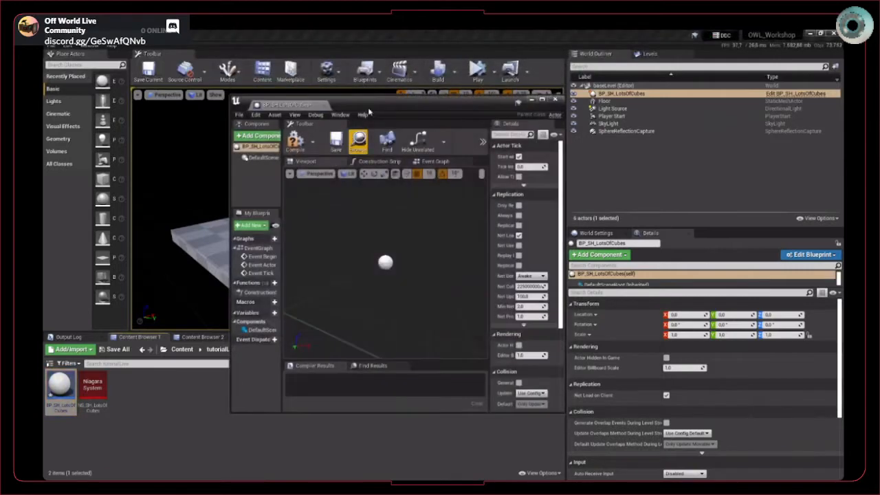
pyautogui.moveTo(372, 102); pyautogui.dragTo(348, 99)
pyautogui.press('super+Right')
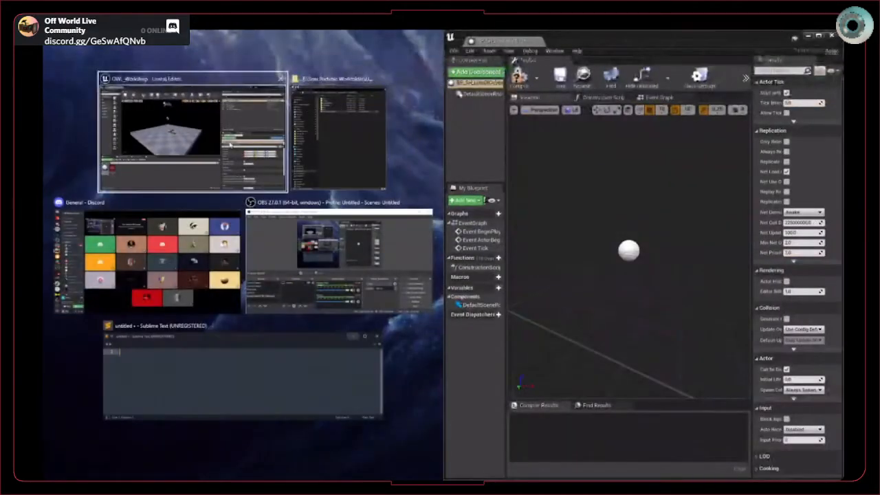
pyautogui.click(349, 102)
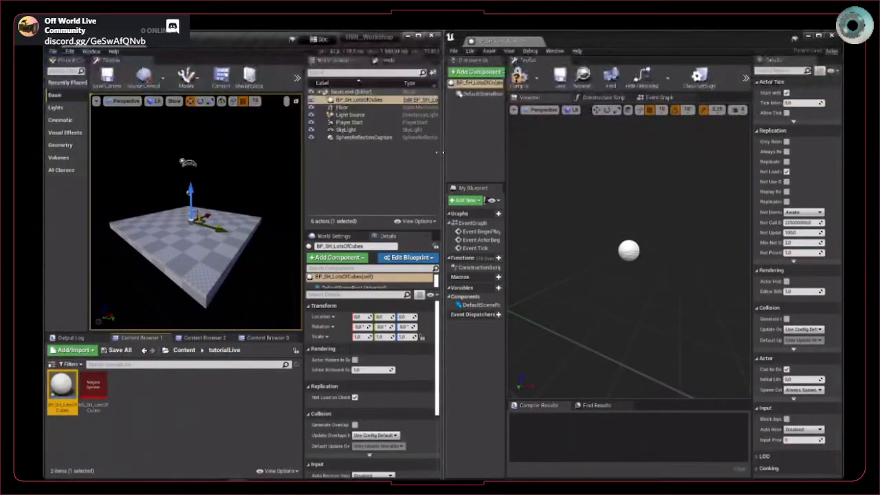
pyautogui.moveTo(678, 220); pyautogui.dragTo(680, 260, button='right')
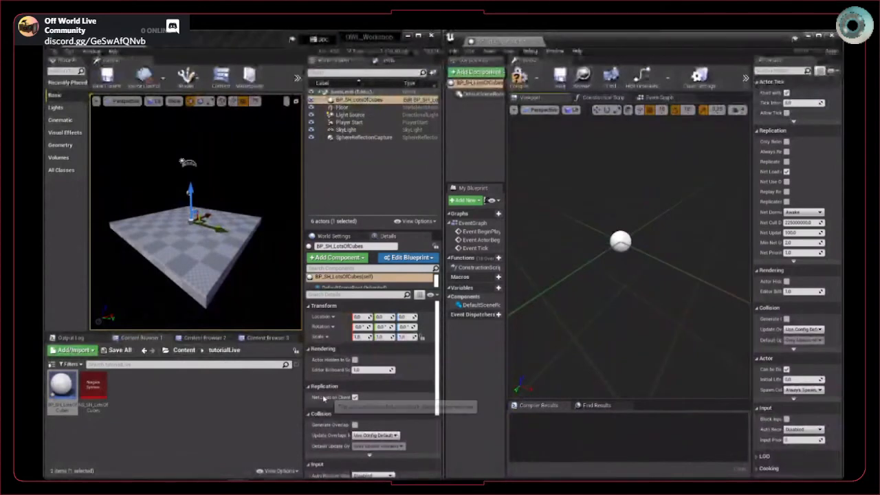
# Add NS_SH_LotsOfCubes as a component of the BP_SH_LotsOfCubes Blueprint, and compile and save the Blueprint.
pyautogui.click(211, 410)
pyautogui.click(522, 146)
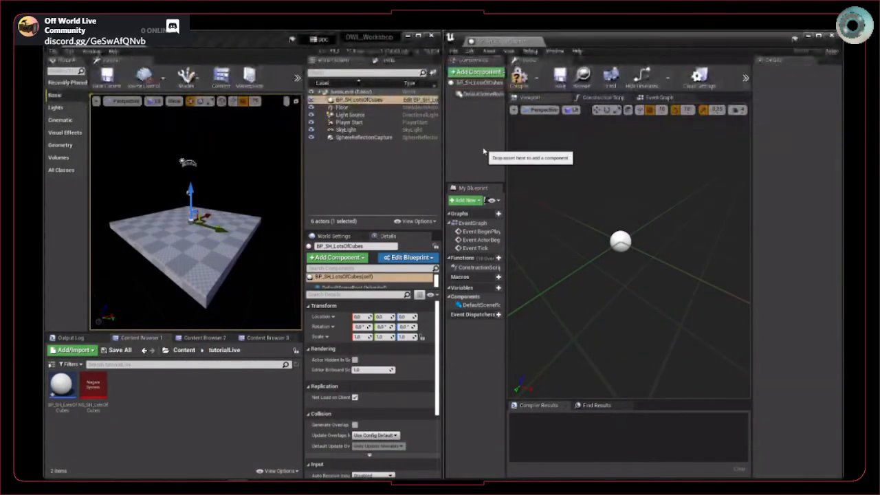
pyautogui.click(93, 386)
pyautogui.moveTo(100, 388); pyautogui.dragTo(485, 134)
pyautogui.click(520, 77)
pyautogui.click(560, 77)
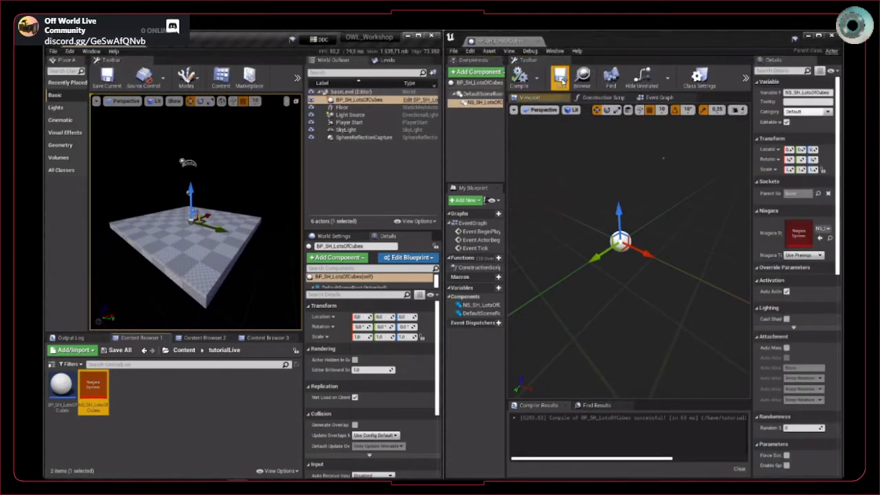
pyautogui.moveTo(207, 241)
pyautogui.mouseDown(button='right')
pyautogui.moveTo(204, 217)
pyautogui.moveTo(206, 224)
pyautogui.mouseUp(button='right')
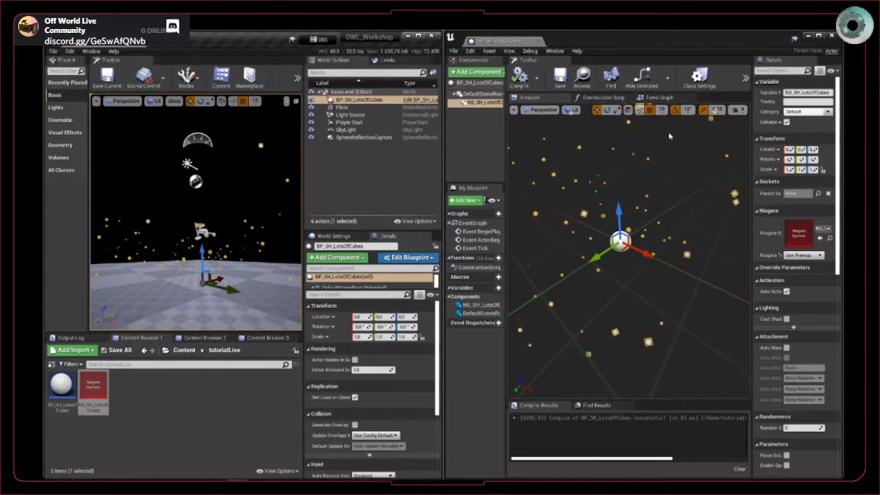
# Open the NS_SH_LotsOfCubes Niagara system for editing and enlarge the level viewport beside it to fill its window.
pyautogui.click(659, 99)
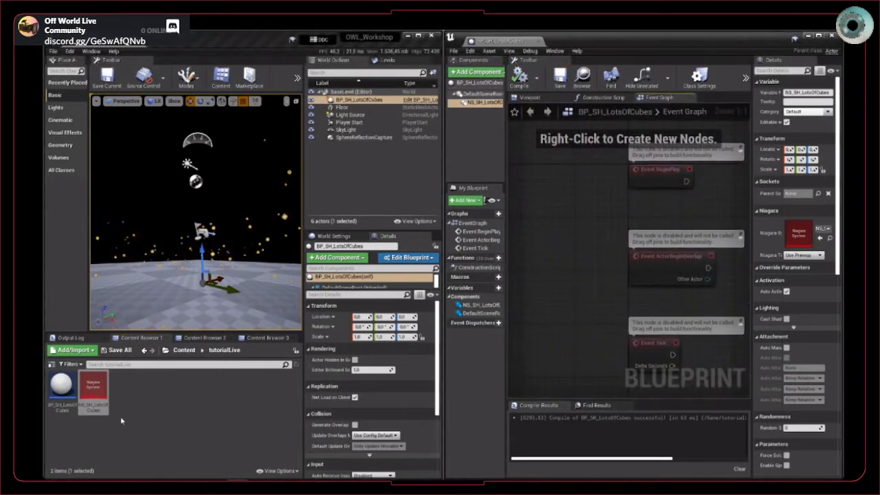
pyautogui.click(94, 391)
pyautogui.doubleClick(95, 392)
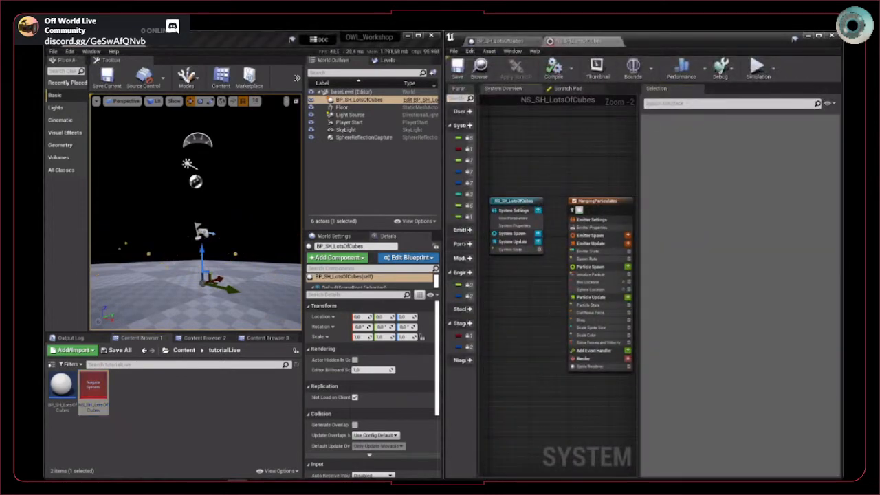
pyautogui.moveTo(560, 332); pyautogui.dragTo(496, 298, button='right')
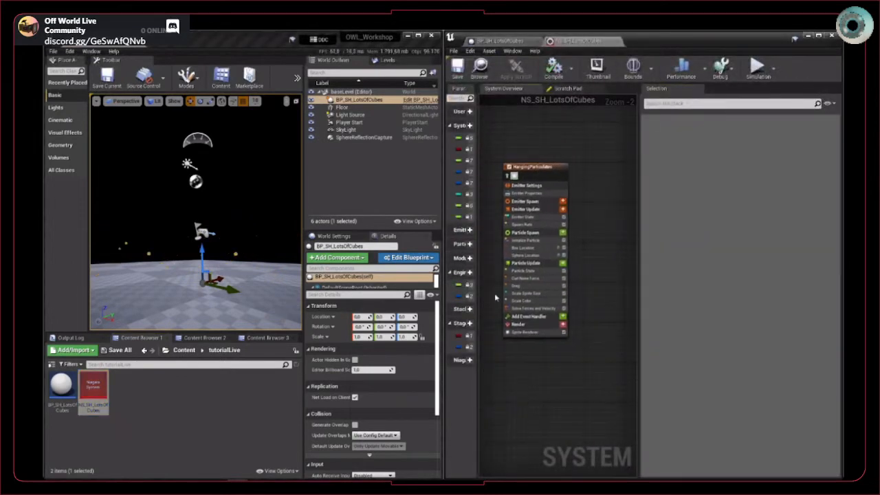
pyautogui.click(532, 334)
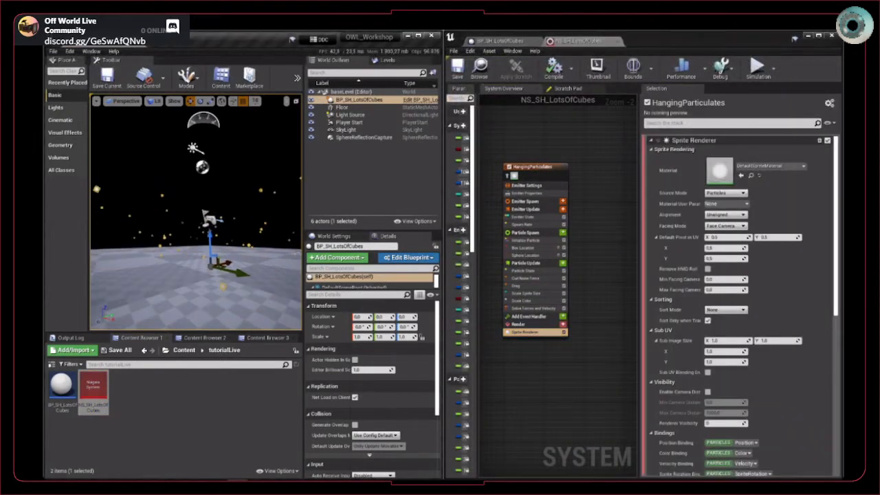
pyautogui.press('F11')
pyautogui.moveTo(243, 255); pyautogui.dragTo(255, 299, button='right')
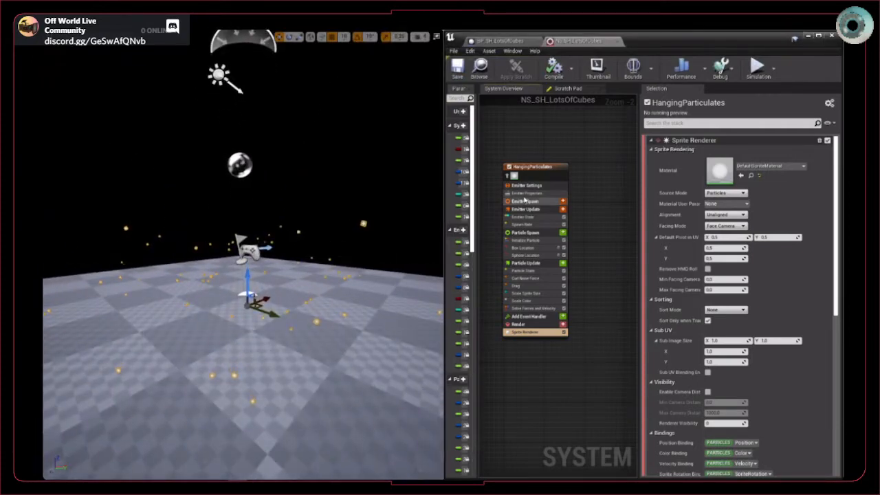
# Set the Sim Target of the HangingParticulates emitter to GPUCompute Sim in its Emitter Properties.
pyautogui.click(526, 194)
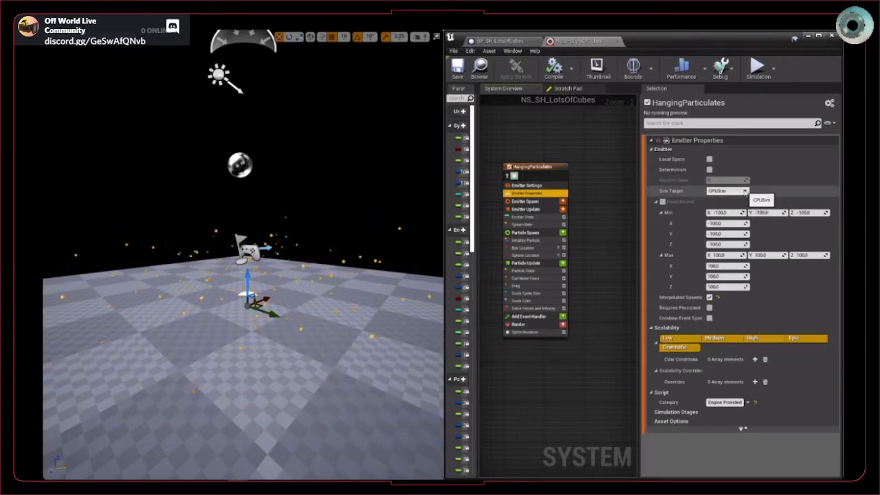
pyautogui.click(744, 192)
pyautogui.click(727, 205)
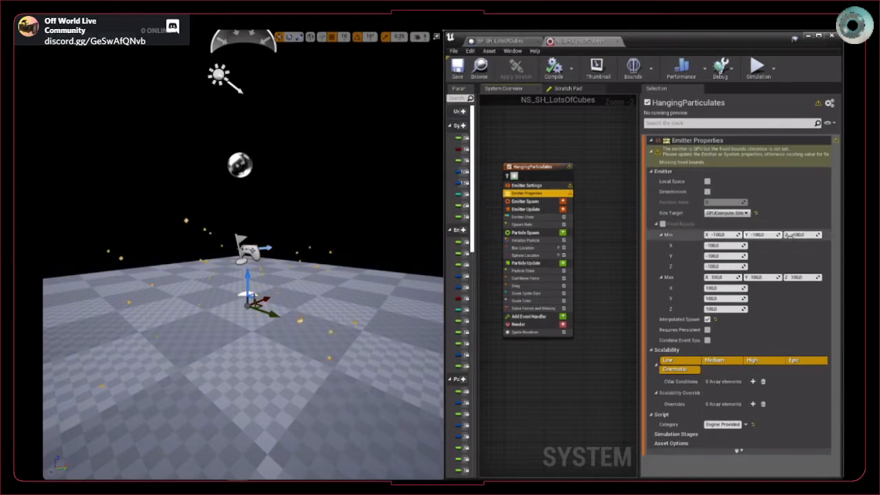
# Enable Fixed Bounds in the HangingParticulates Emitter Properties and set its minimum to -10000 on X, Y and Z.
pyautogui.click(719, 235)
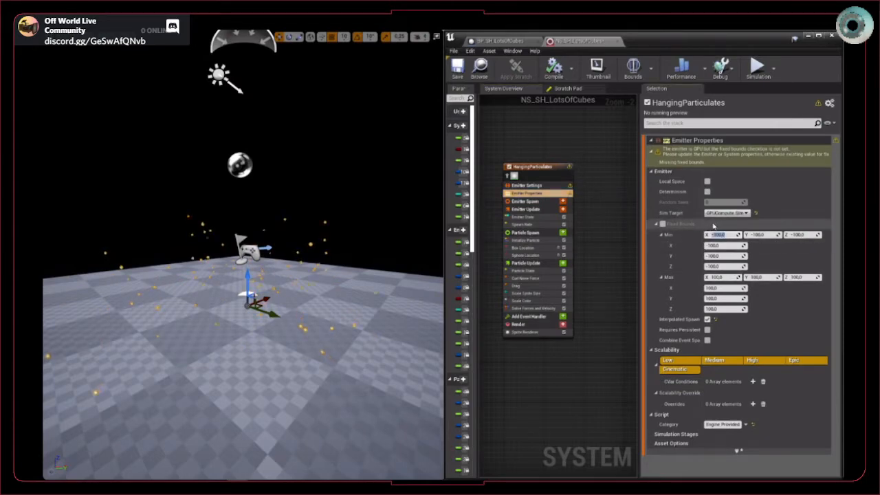
pyautogui.click(664, 224)
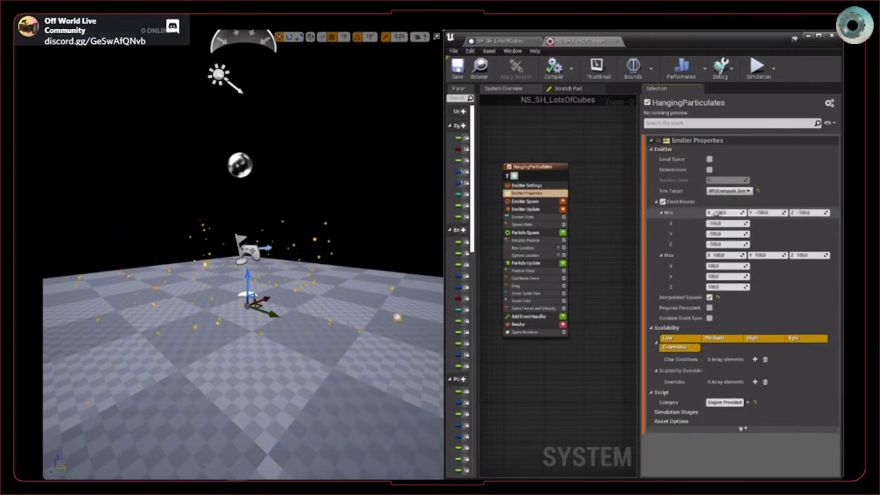
pyautogui.click(720, 213)
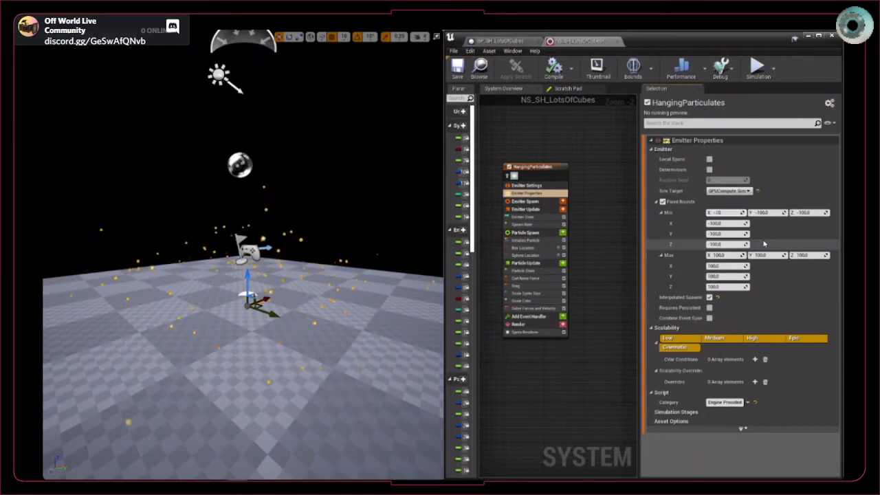
pyautogui.write('-10000')
pyautogui.press('Tab')
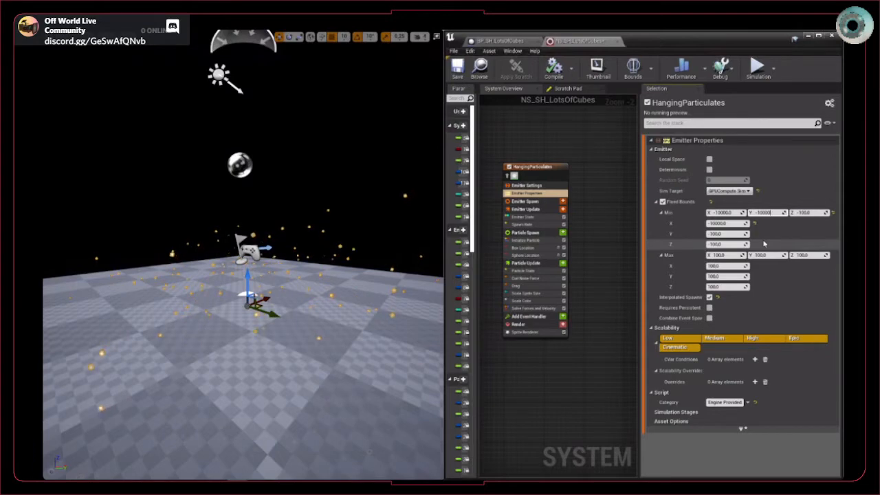
pyautogui.press('Tab')
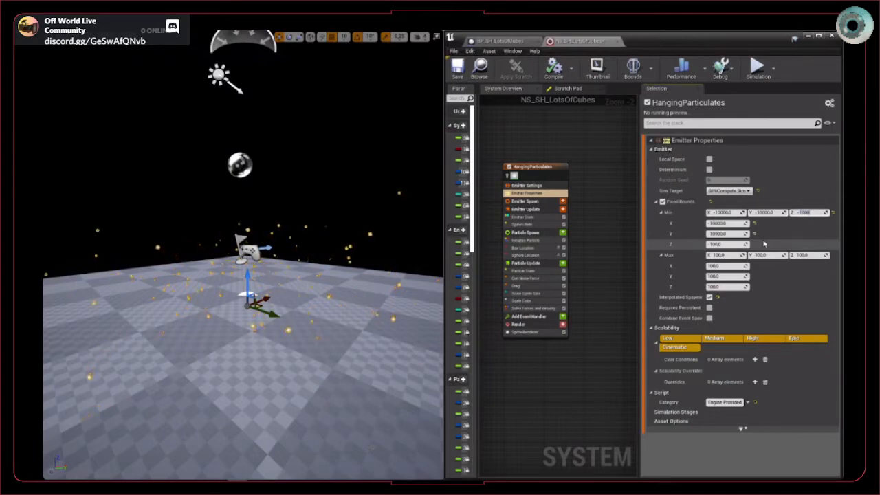
pyautogui.write('-10000')
pyautogui.press('Tab')
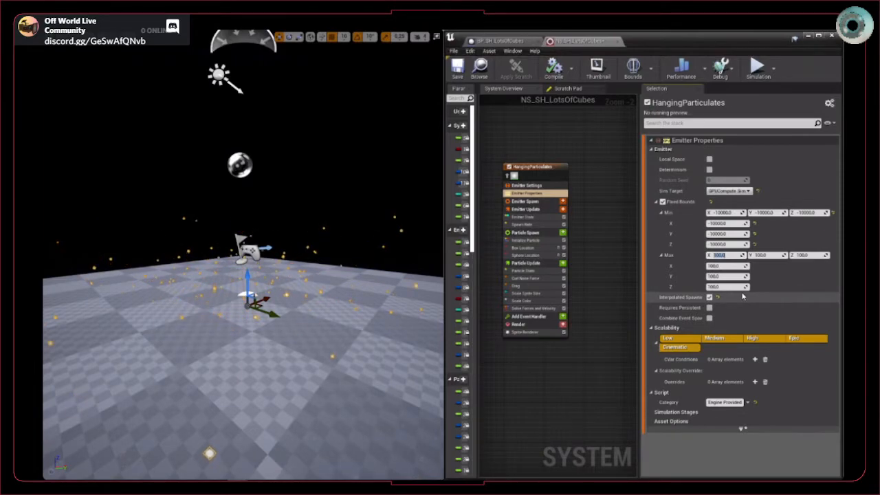
# Set the maximum of the emitter's Fixed Bounds to 10000 on X, Y and Z.
pyautogui.moveTo(309, 286)
pyautogui.mouseDown(button='right')
pyautogui.moveTo(330, 287)
pyautogui.moveTo(302, 287)
pyautogui.mouseUp(button='right')
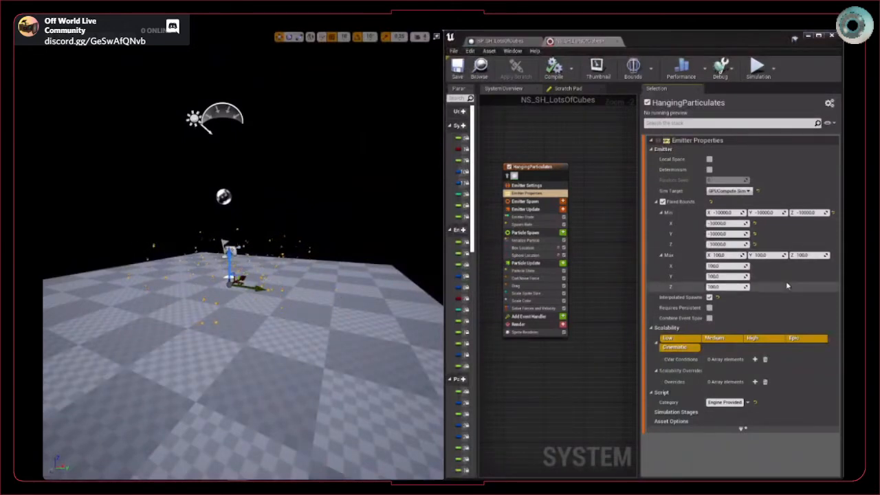
pyautogui.click(726, 255)
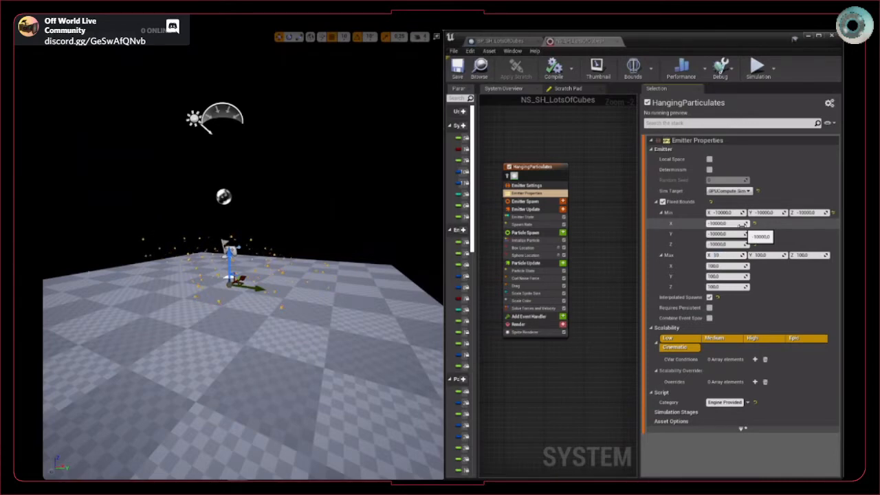
pyautogui.write('00')
pyautogui.press('Tab')
pyautogui.press('Tab')
pyautogui.write('1')
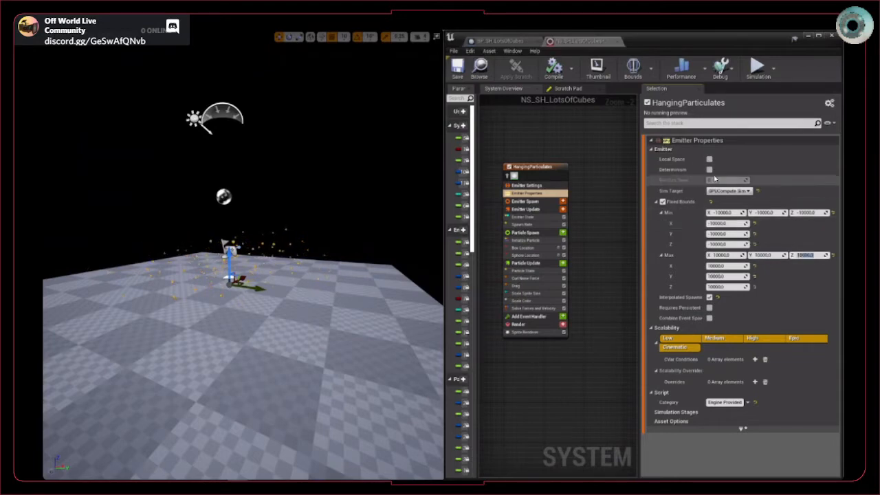
pyautogui.press('Return')
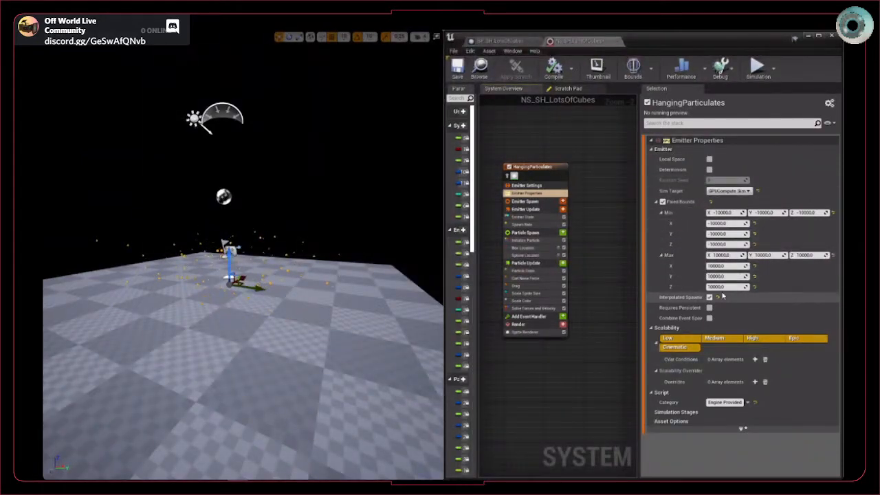
# Delete the Sprite Renderer from the HangingParticulates emitter and add a Mesh Renderer in its place.
pyautogui.moveTo(546, 371); pyautogui.dragTo(559, 383, button='right')
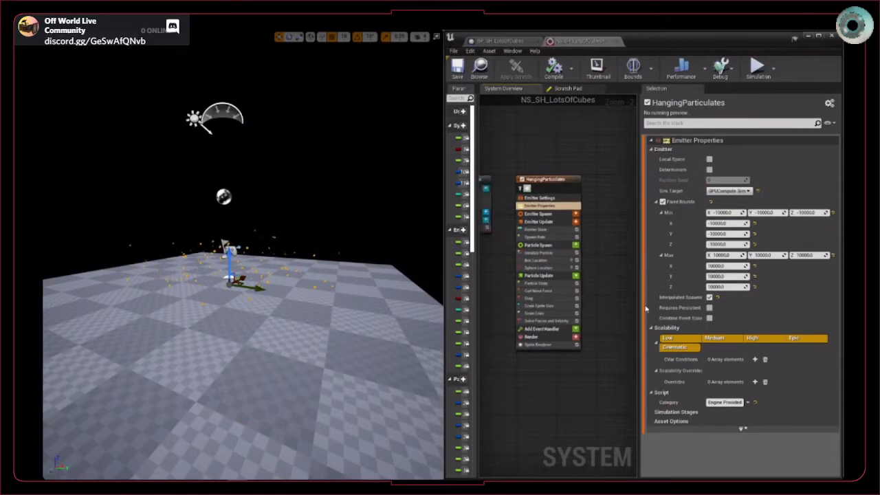
pyautogui.scroll(1, 613, 319)
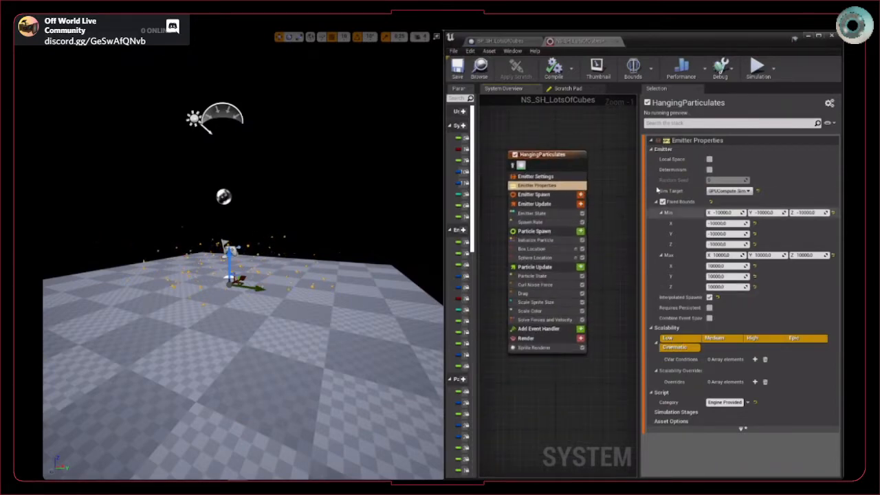
pyautogui.scroll(5, 236, 246)
pyautogui.moveTo(236, 245)
pyautogui.mouseDown(button='right')
pyautogui.moveTo(235, 257)
pyautogui.moveTo(232, 240)
pyautogui.moveTo(243, 240)
pyautogui.moveTo(242, 249)
pyautogui.mouseUp(button='right')
pyautogui.moveTo(294, 278)
pyautogui.mouseDown(button='right')
pyautogui.moveTo(302, 285)
pyautogui.moveTo(294, 277)
pyautogui.mouseUp(button='right')
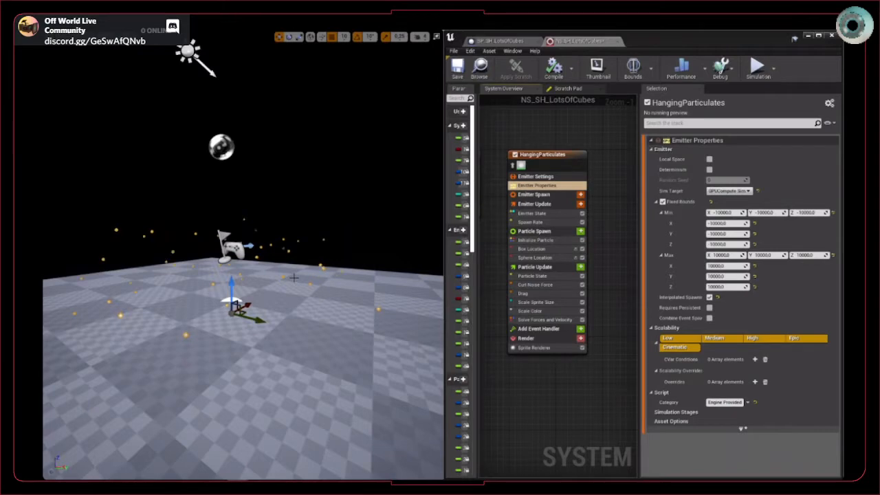
pyautogui.moveTo(293, 277); pyautogui.dragTo(294, 284, button='right')
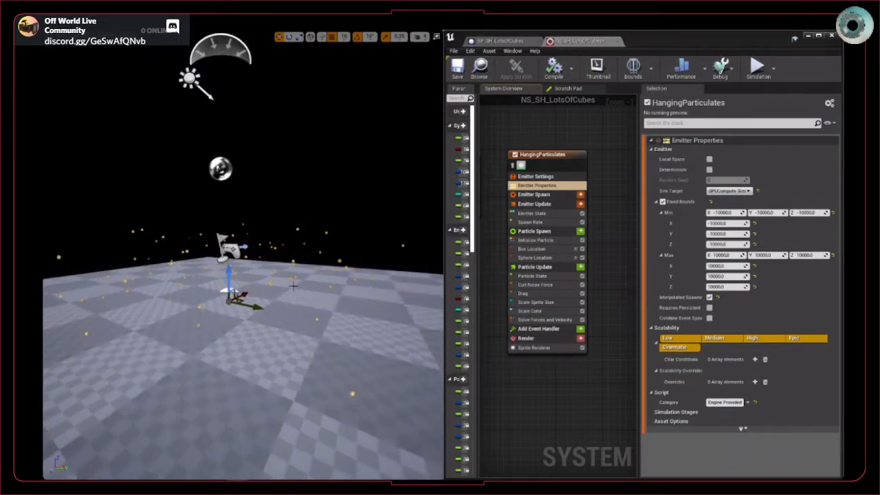
pyautogui.click(546, 348)
pyautogui.press('Delete')
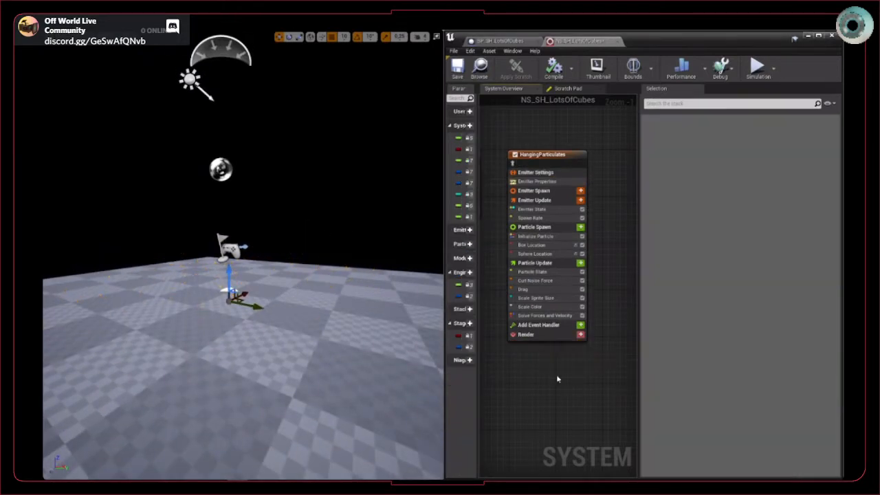
pyautogui.click(581, 334)
pyautogui.write('m')
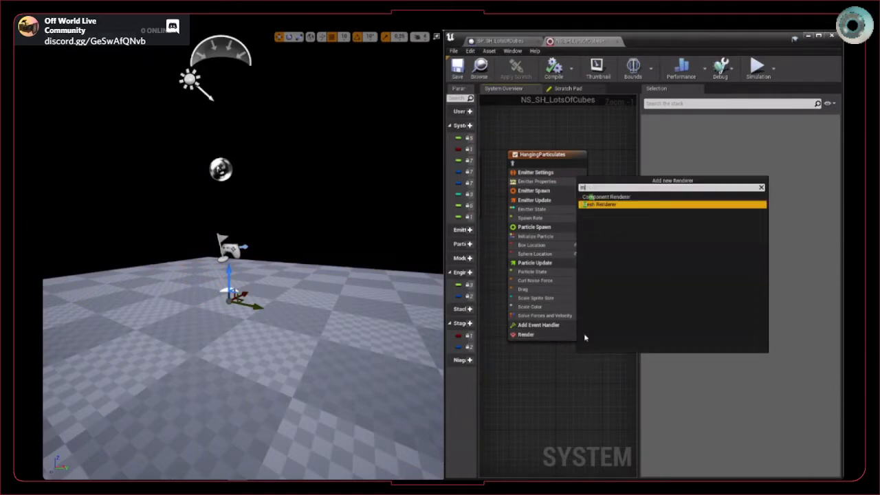
pyautogui.write('esh r')
pyautogui.press('Return')
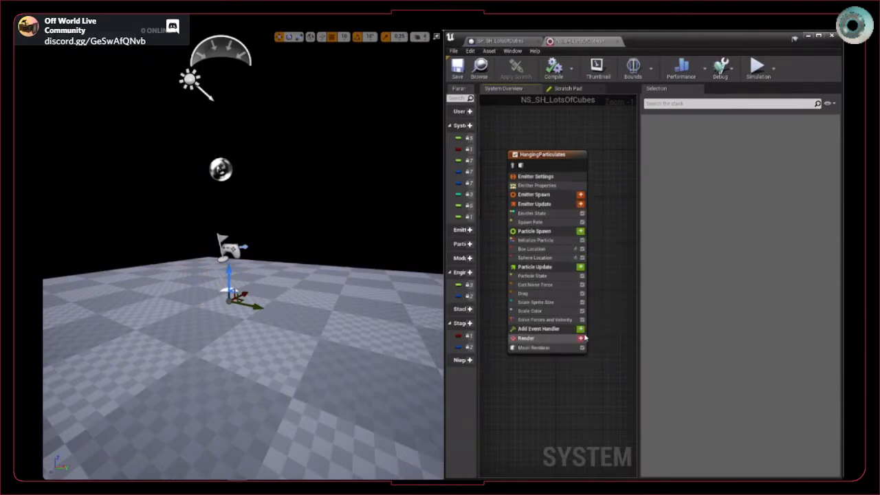
# Assign the Cube static mesh as the first mesh of the Mesh Renderer.
pyautogui.click(540, 348)
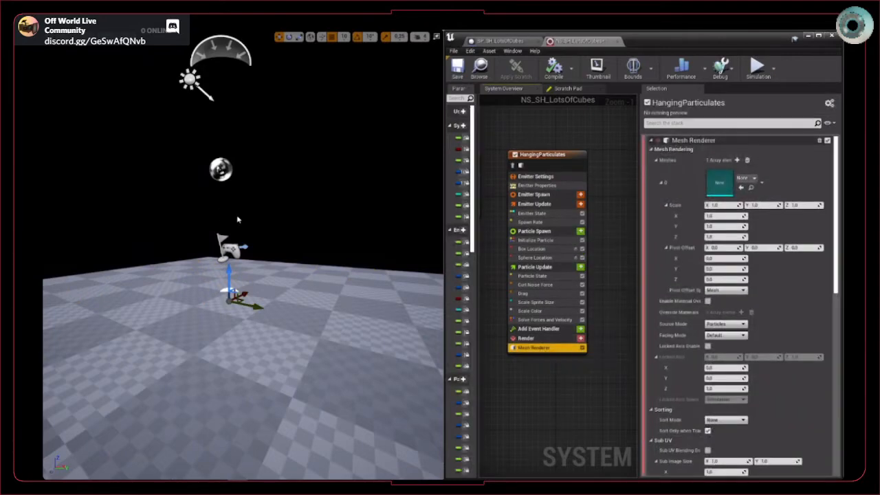
pyautogui.click(746, 178)
pyautogui.write('cube')
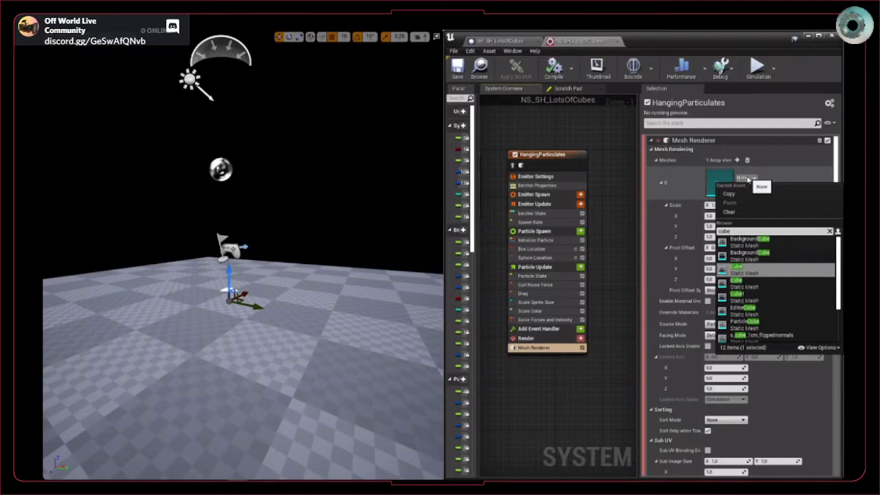
pyautogui.click(739, 268)
pyautogui.press('s')
pyautogui.moveTo(348, 277); pyautogui.dragTo(330, 261, button='right')
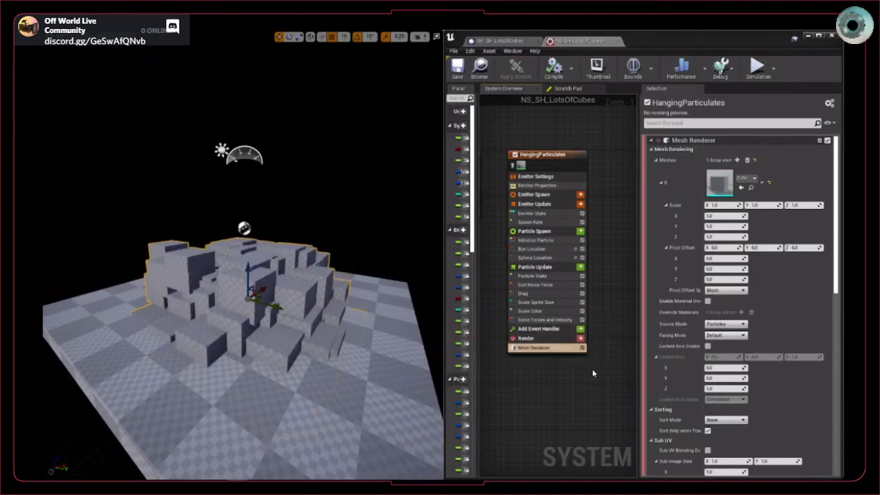
# Set the Mesh Scale Mode to Uniform in the emitter's Initialize Particle module.
pyautogui.click(543, 240)
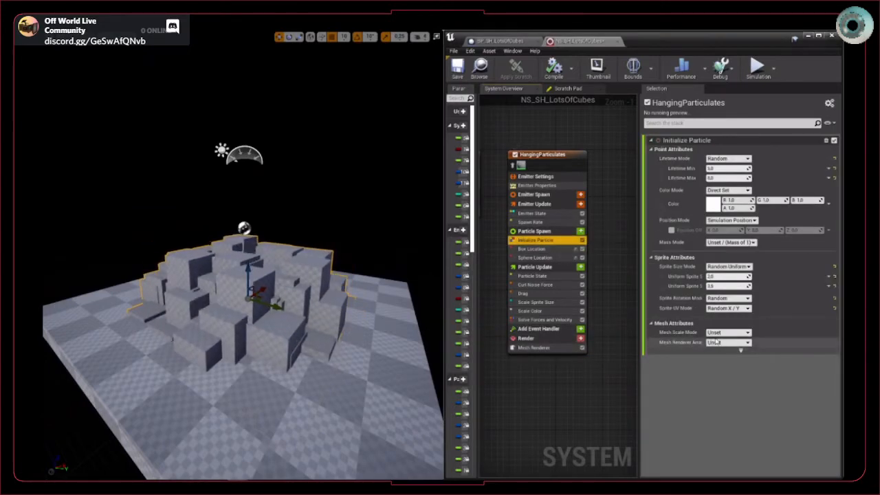
pyautogui.click(734, 333)
pyautogui.click(727, 346)
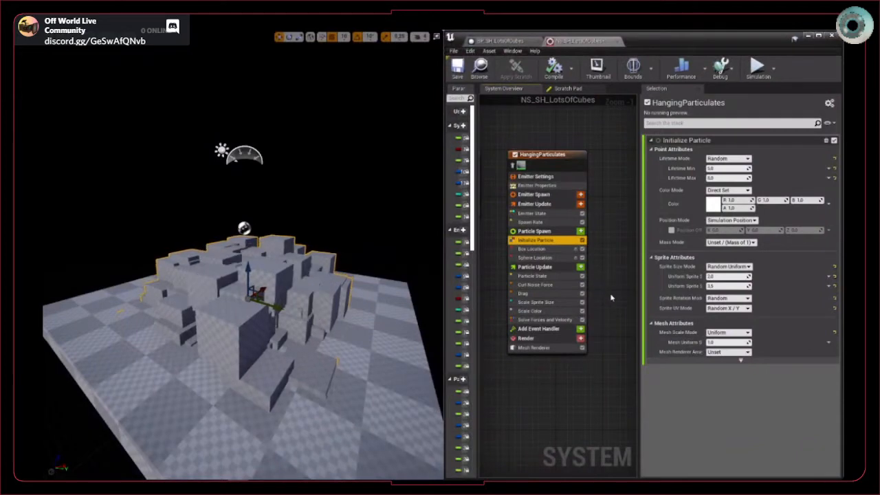
pyautogui.click(720, 342)
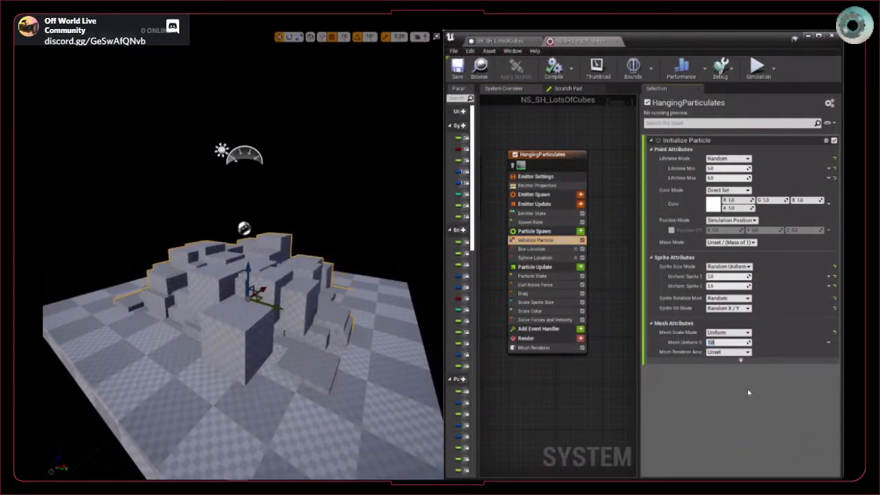
pyautogui.click(749, 392)
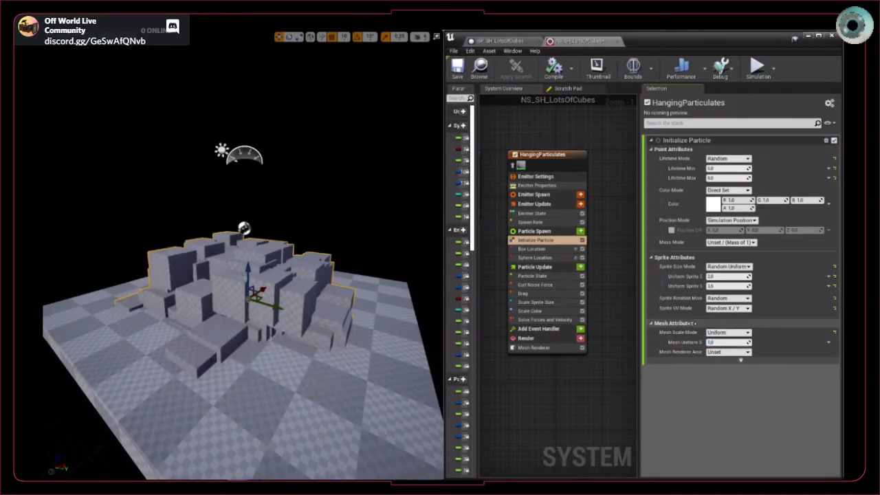
pyautogui.click(599, 359)
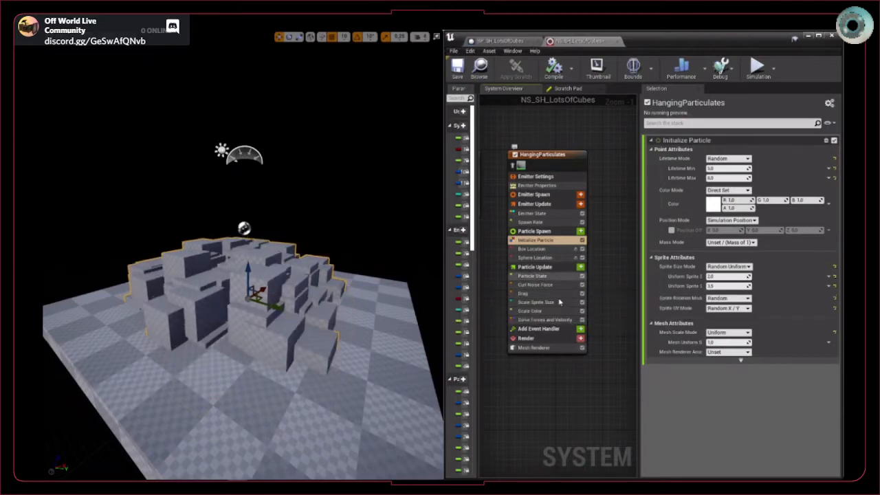
# Add a Scale Mesh Size module to the Particle Update group of the HangingParticulates emitter.
pyautogui.click(581, 267)
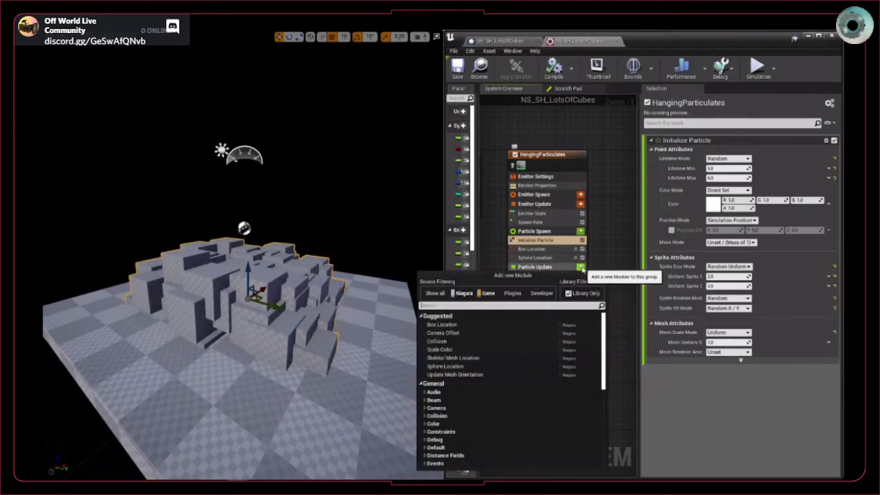
pyautogui.write('mesh scale')
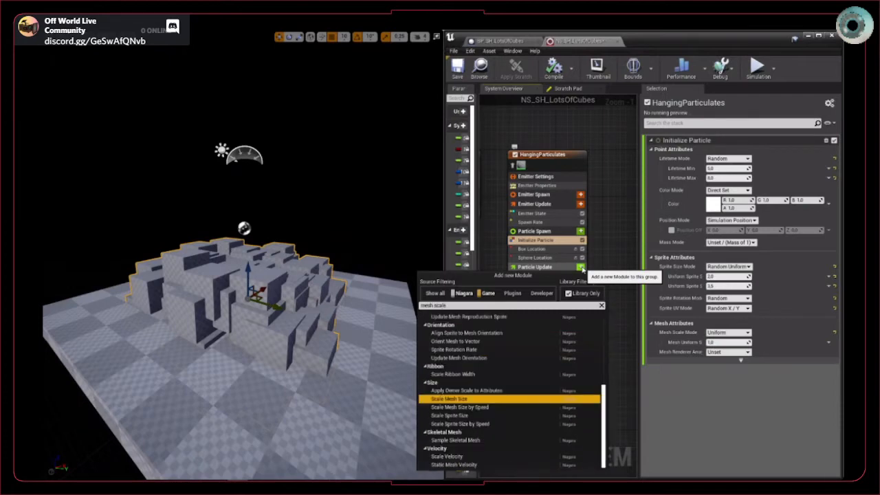
pyautogui.press('Return')
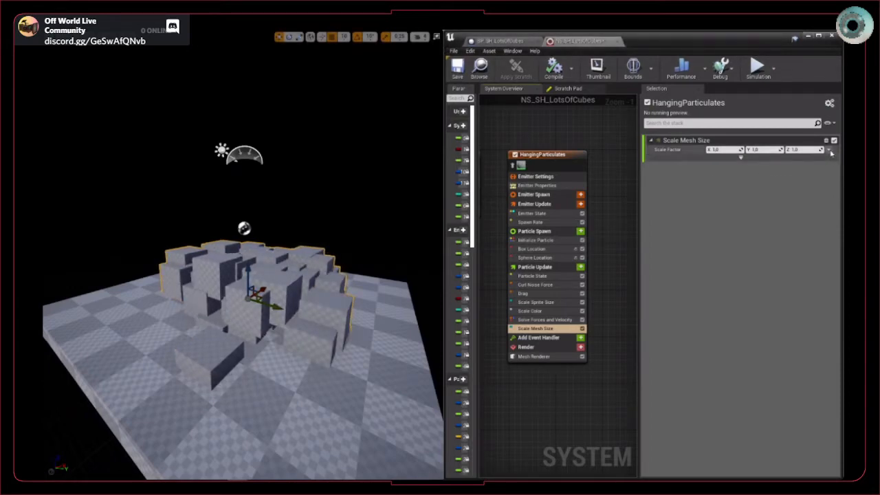
# Drive the Scale Factor of the Scale Mesh Size module with Vector from Float and set its value to 0.1.
pyautogui.click(828, 151)
pyautogui.press('Return')
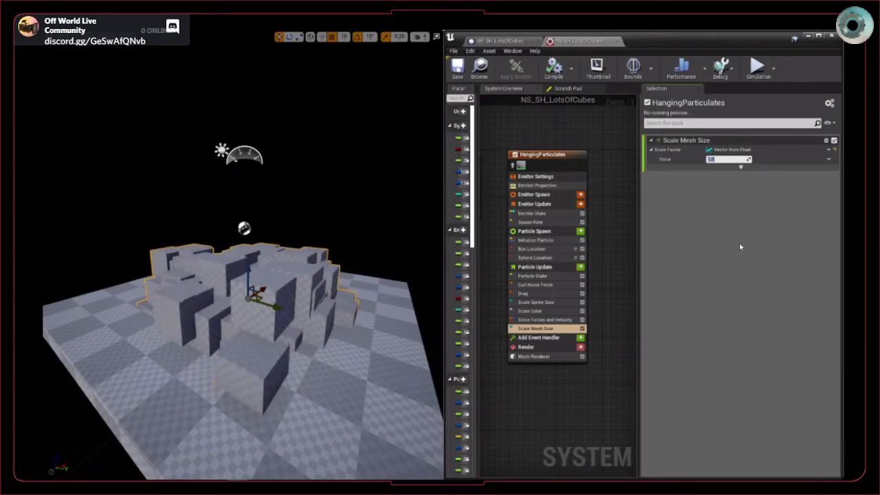
pyautogui.write('0.1')
pyautogui.press('Return')
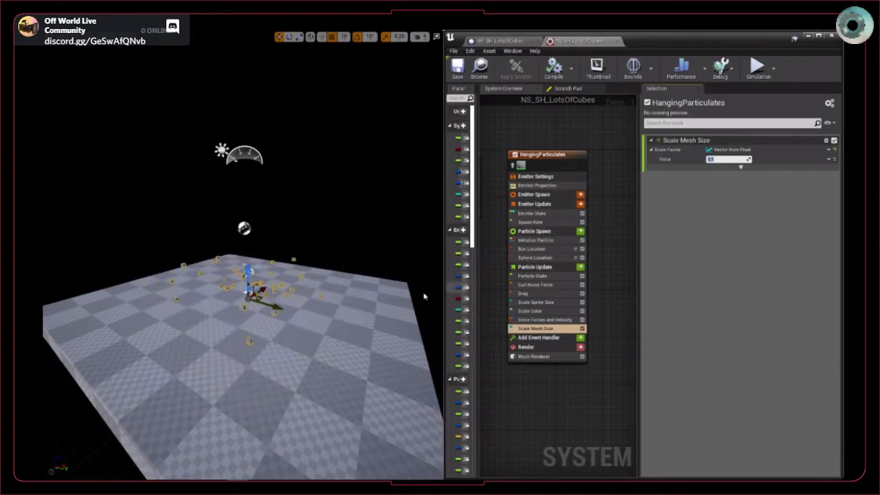
pyautogui.moveTo(385, 301); pyautogui.dragTo(426, 295, button='right')
pyautogui.press('w')
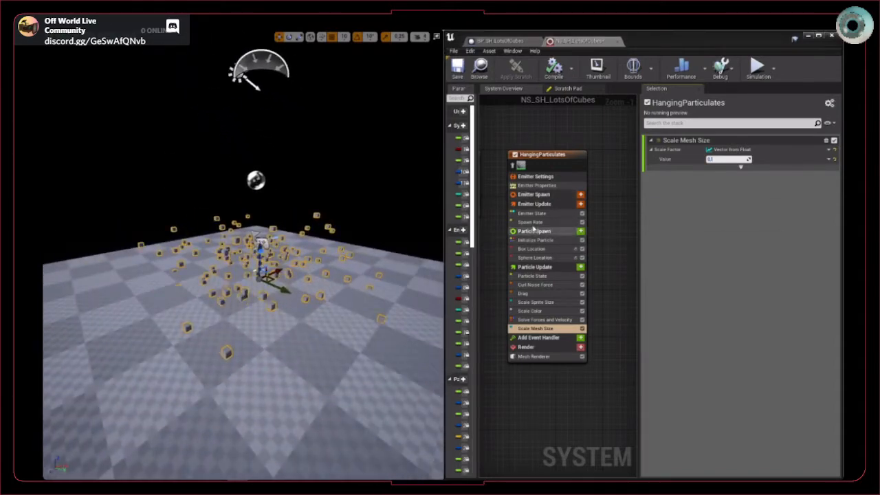
# Increase the SpawnRate of the emitter's Spawn Rate module so that it produces thousands of cubes.
pyautogui.click(530, 222)
pyautogui.click(726, 149)
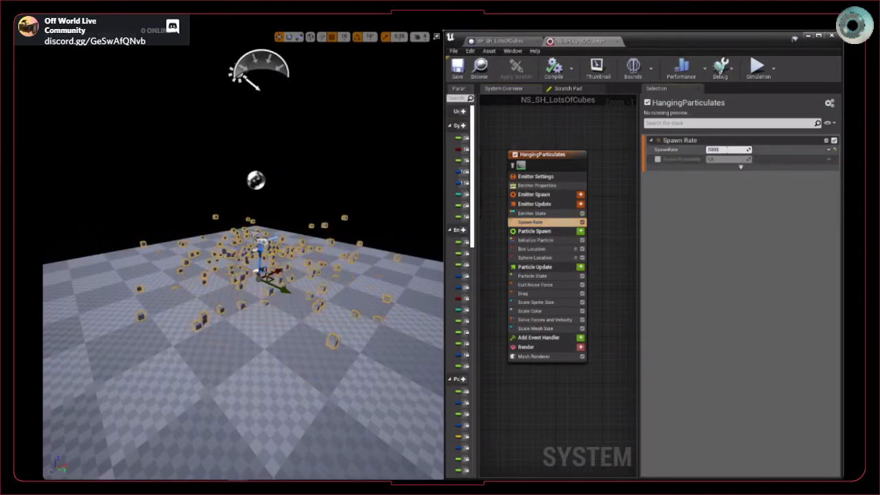
pyautogui.moveTo(245, 194); pyautogui.dragTo(291, 222, button='right')
pyautogui.press('w')
pyautogui.press('s')
pyautogui.press('w')
pyautogui.press('s')
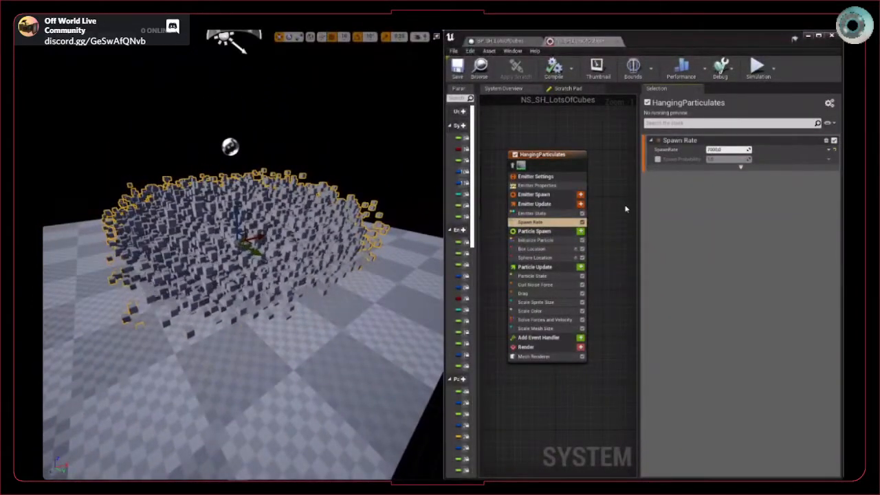
# Enable Cast Shadow on the NS_SH_LotsOfCubes component of the BP_SH_LotsOfCubes Blueprint.
pyautogui.moveTo(619, 216); pyautogui.dragTo(617, 217, button='right')
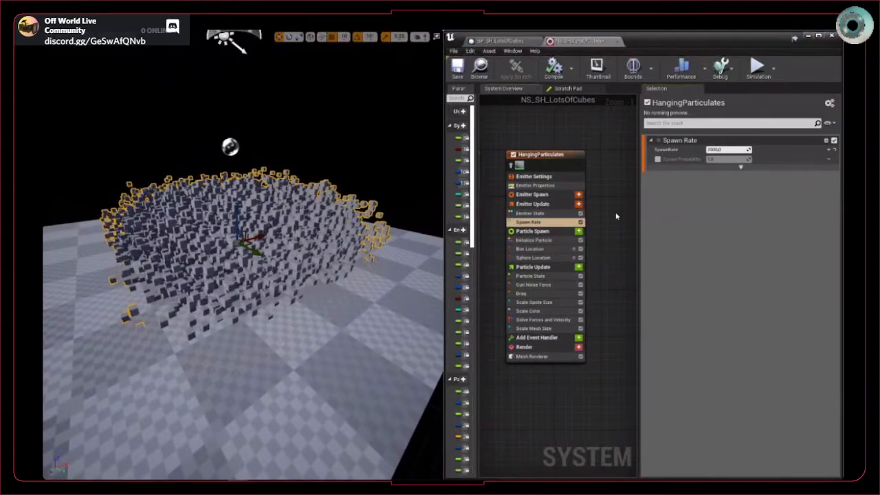
pyautogui.click(501, 41)
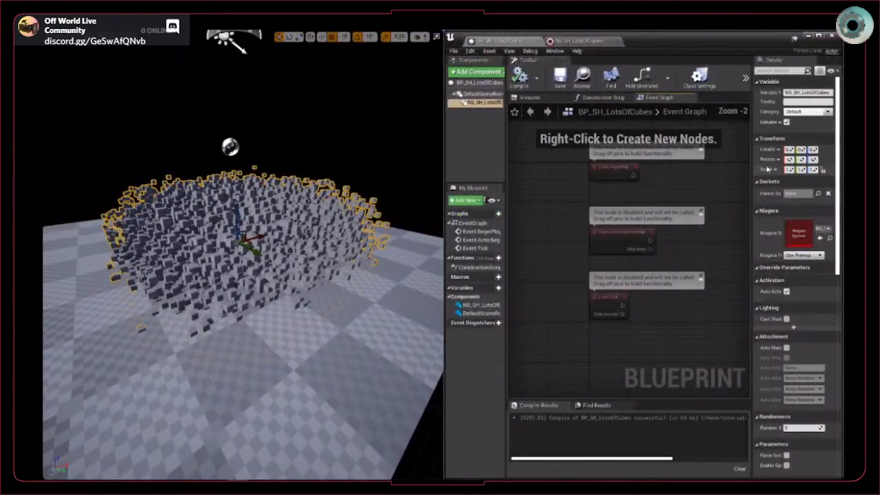
pyautogui.moveTo(751, 181); pyautogui.dragTo(587, 188)
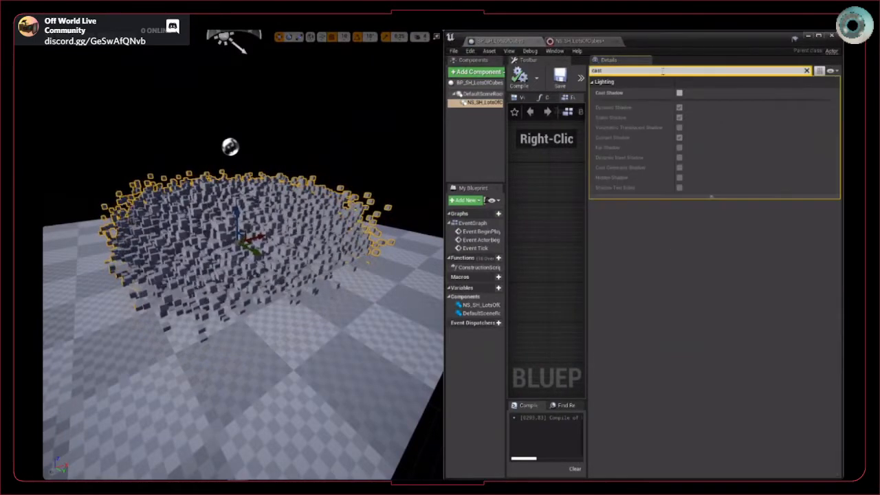
pyautogui.click(680, 92)
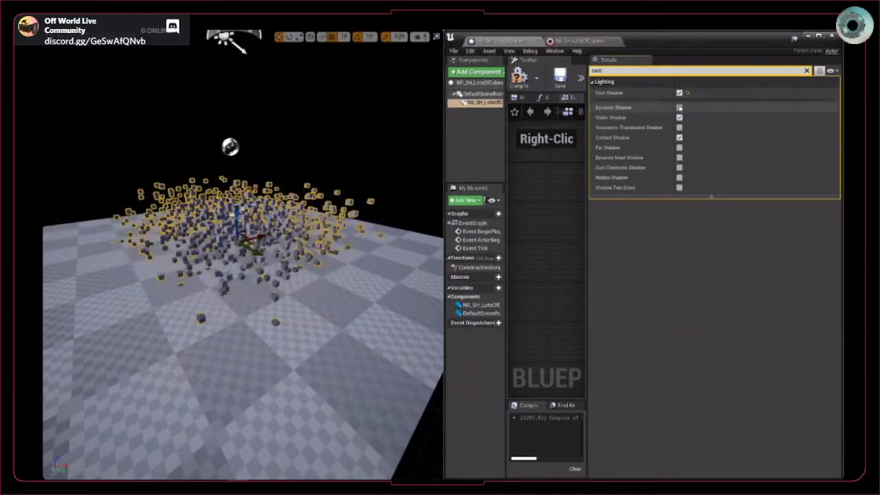
# Examine the shadow-casting cubes in the level viewport from nearby viewpoints.
pyautogui.press('w')
pyautogui.moveTo(272, 314); pyautogui.dragTo(211, 319, button='right')
pyautogui.press('w')
pyautogui.press('s')
pyautogui.press('w')
pyautogui.press('s')
pyautogui.press('d')
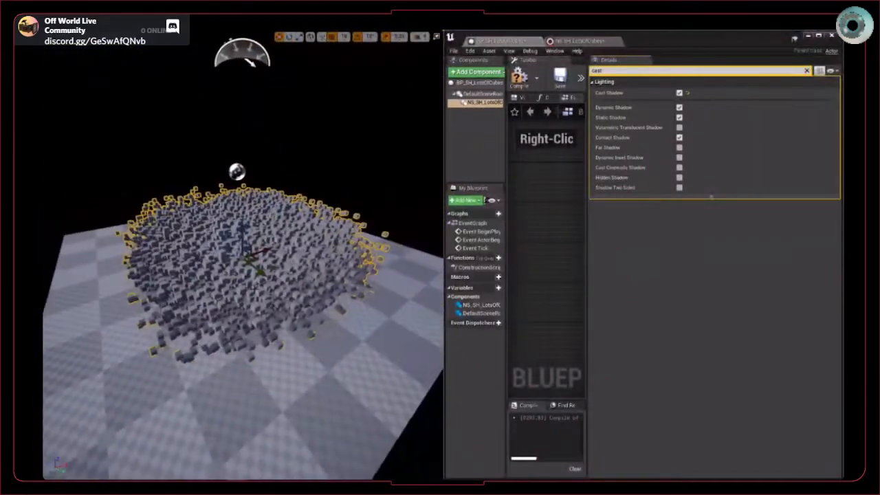
# Clear the component's property search filter and widen the Event Graph area again.
pyautogui.click(682, 61)
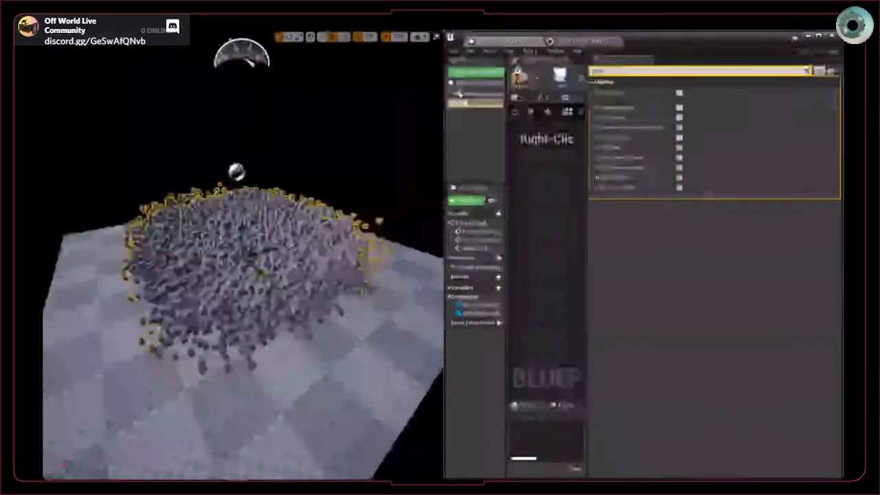
pyautogui.click(806, 71)
pyautogui.moveTo(586, 207); pyautogui.dragTo(765, 207)
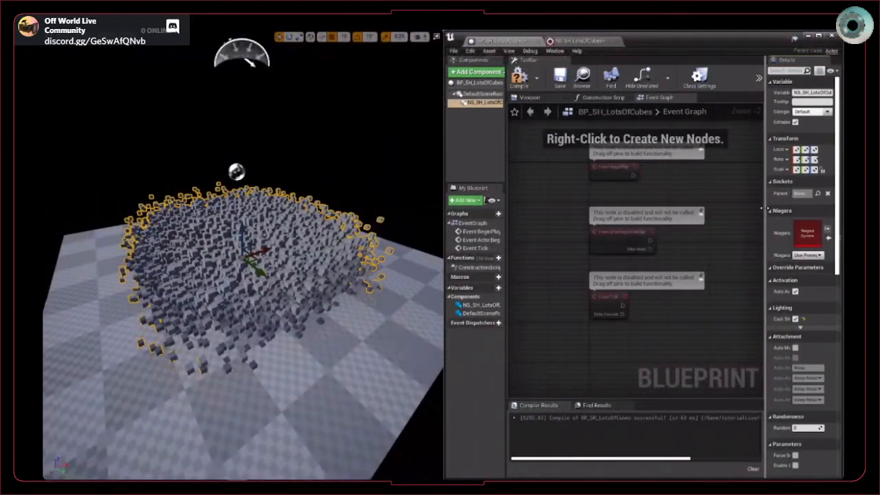
pyautogui.moveTo(563, 219); pyautogui.dragTo(542, 209, button='right')
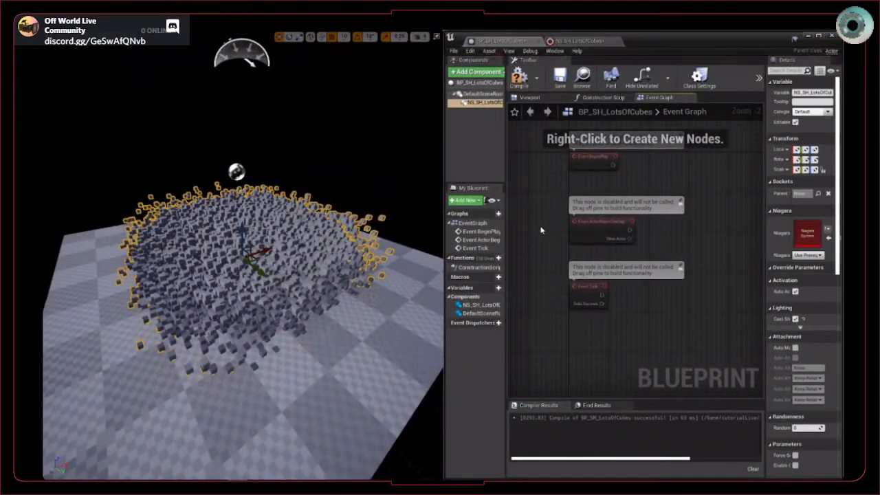
# Mute the participant in the Discord call and dismiss their options.
pyautogui.rightClick(627, 230)
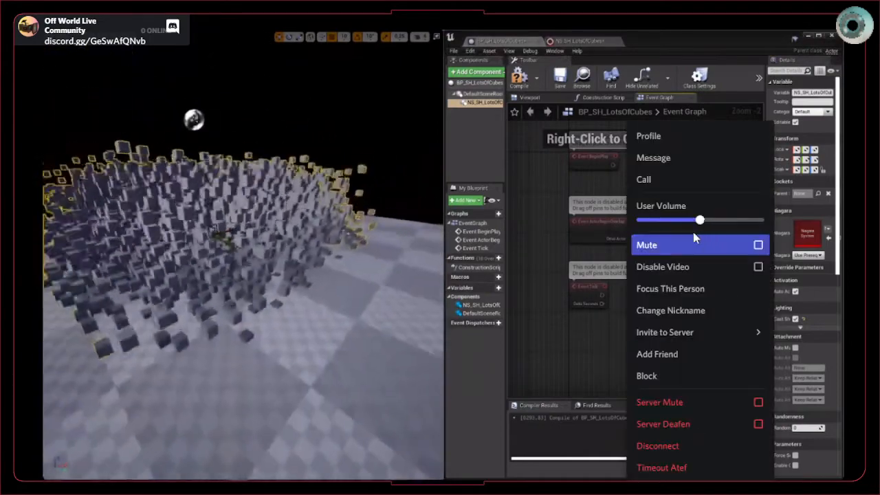
pyautogui.click(686, 246)
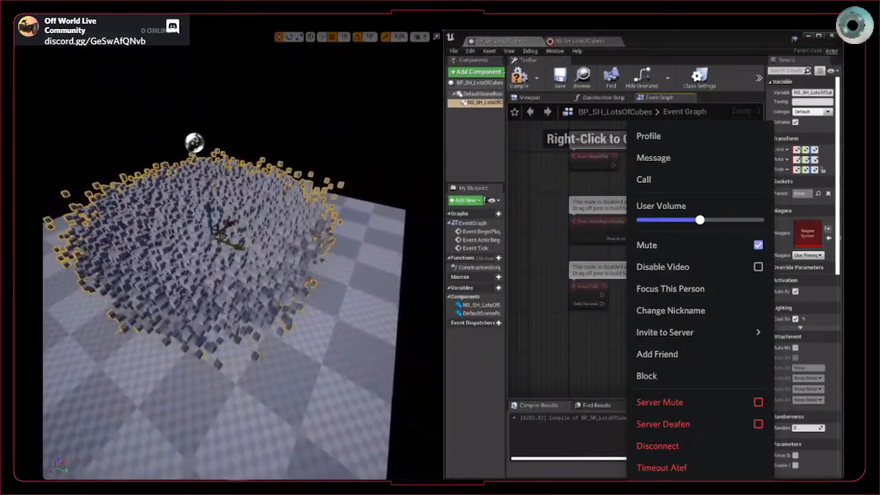
pyautogui.press('Escape')
# Examine the shading of the whole cube cloud from several angles in the level viewport.
pyautogui.moveTo(284, 303); pyautogui.dragTo(310, 282, button='right')
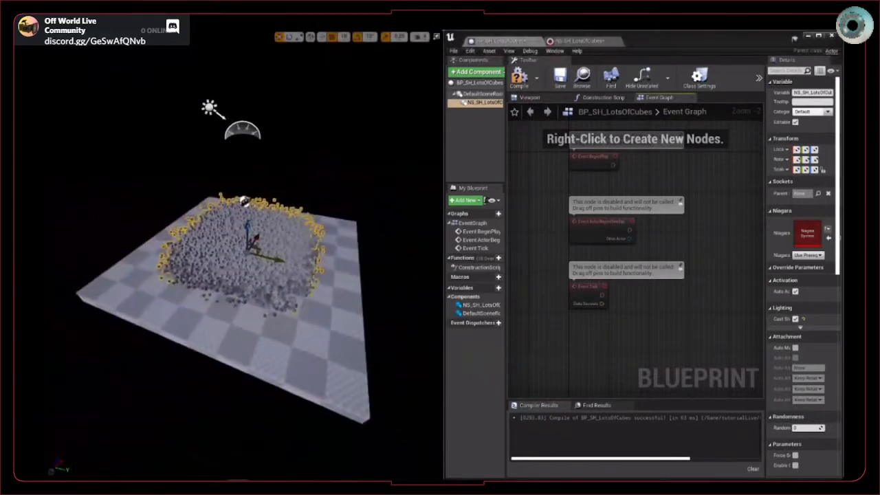
pyautogui.moveTo(233, 262); pyautogui.dragTo(275, 267, button='right')
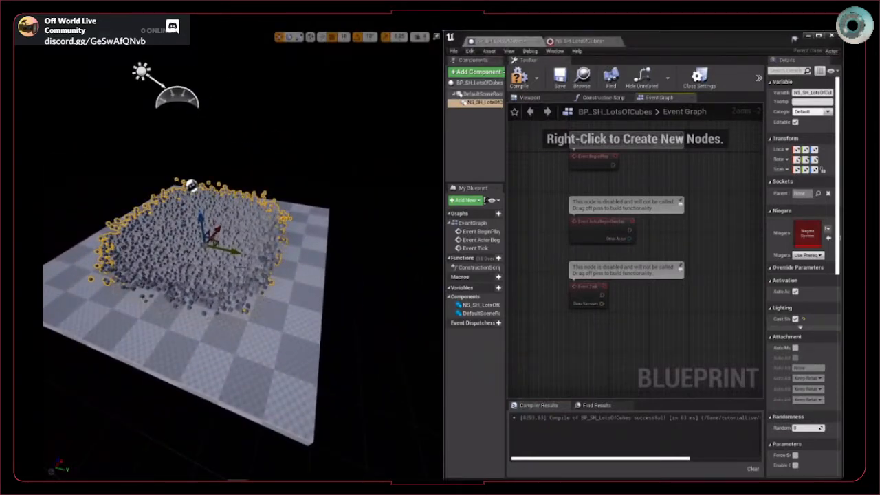
pyautogui.moveTo(267, 297); pyautogui.dragTo(237, 304, button='right')
pyautogui.moveTo(282, 267); pyautogui.dragTo(297, 235, button='right')
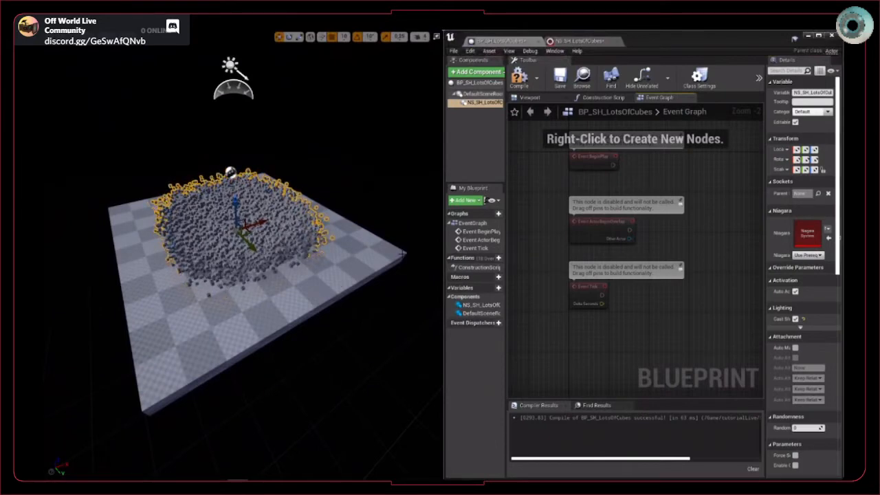
pyautogui.moveTo(402, 254); pyautogui.dragTo(421, 246, button='right')
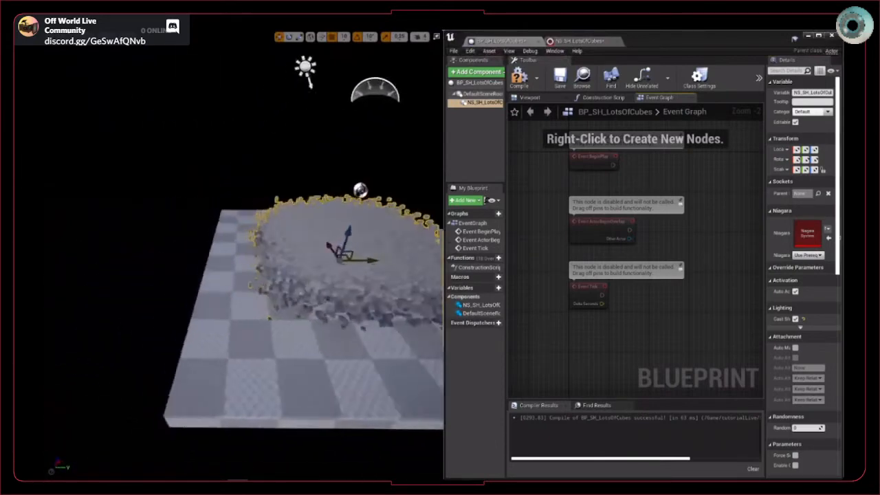
pyautogui.moveTo(275, 274); pyautogui.dragTo(147, 323, button='right')
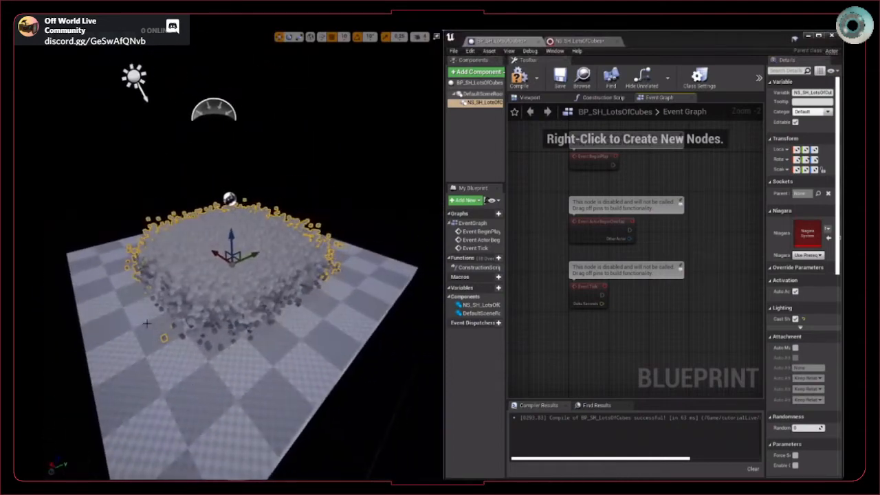
pyautogui.click(520, 164)
pyautogui.moveTo(186, 385); pyautogui.dragTo(141, 383, button='right')
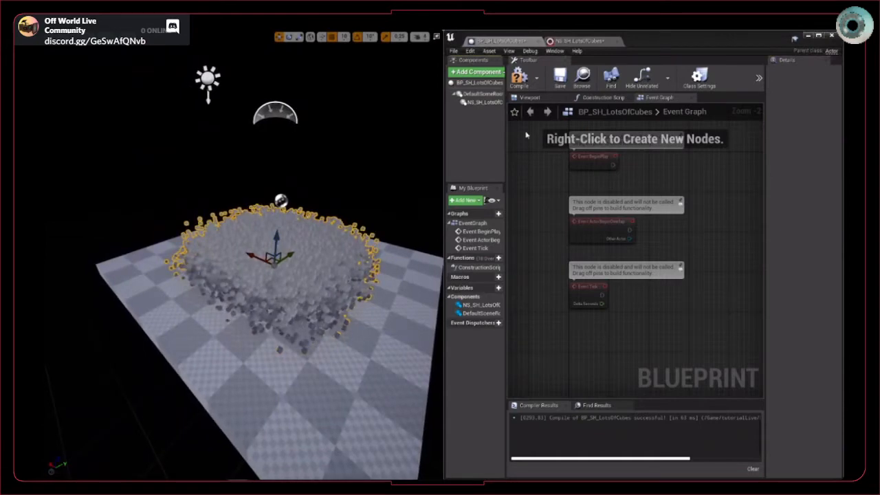
# Review the Niagara and lighting properties of the NS_SH_LotsOfCubes component.
pyautogui.click(485, 103)
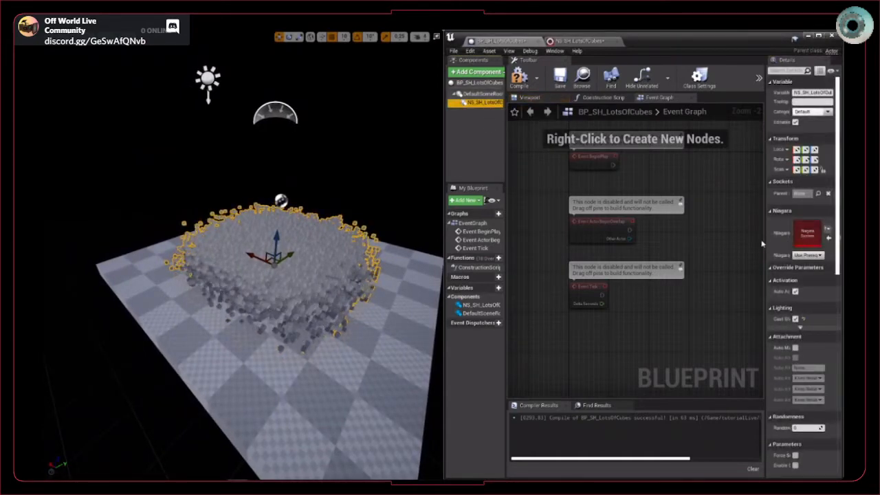
pyautogui.moveTo(765, 244); pyautogui.dragTo(633, 243)
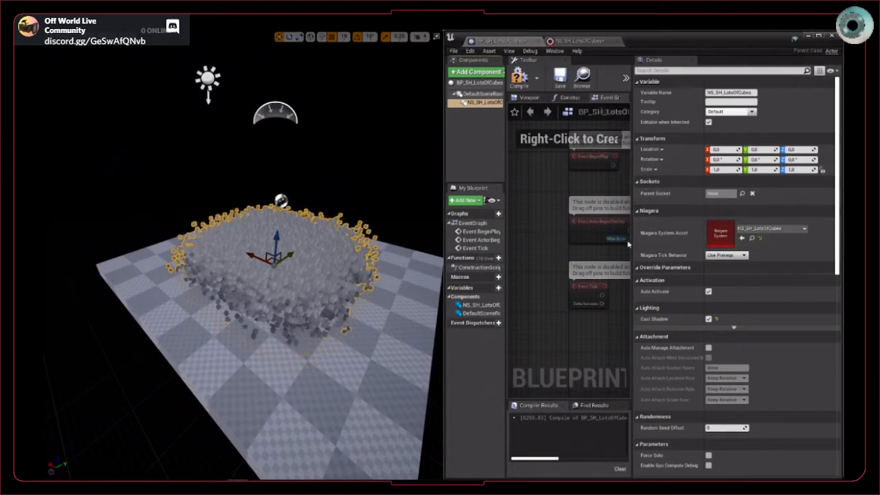
pyautogui.moveTo(630, 240); pyautogui.dragTo(744, 232)
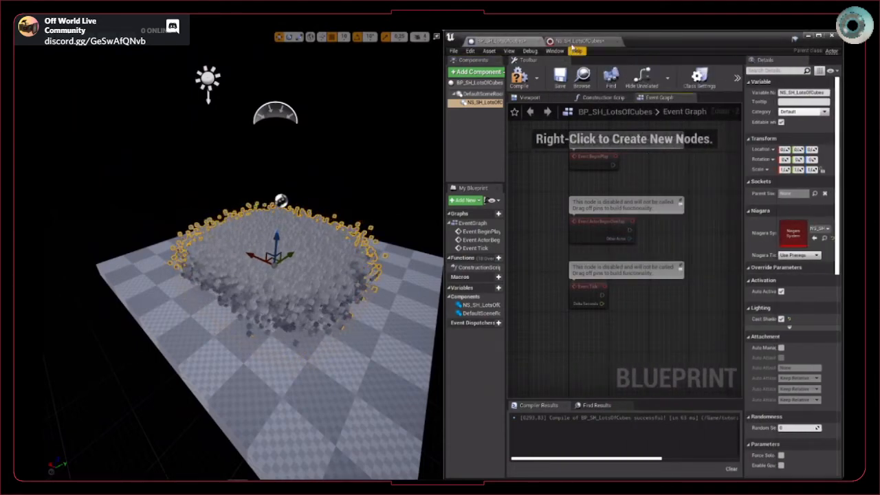
# Compare the Box Location and Sphere Location modules in NS_SH_LotsOfCubes, and delete Sphere Location from Particle Spawn.
pyautogui.click(571, 42)
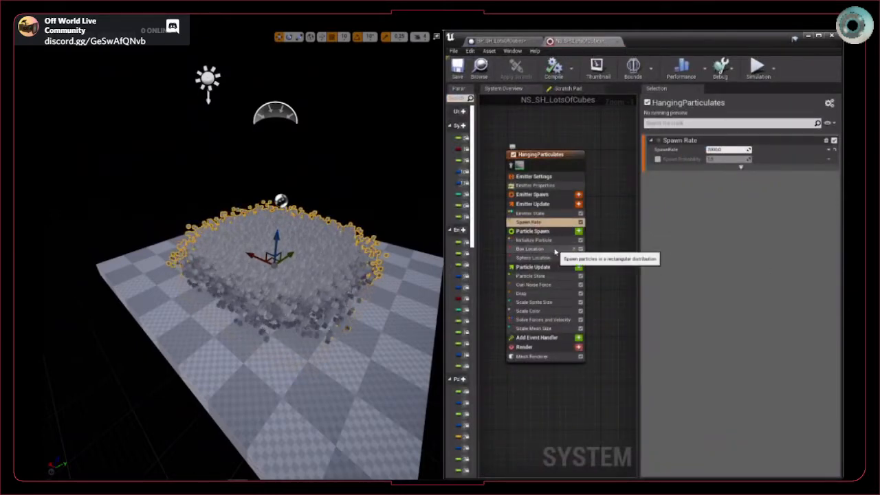
pyautogui.click(550, 249)
pyautogui.click(550, 257)
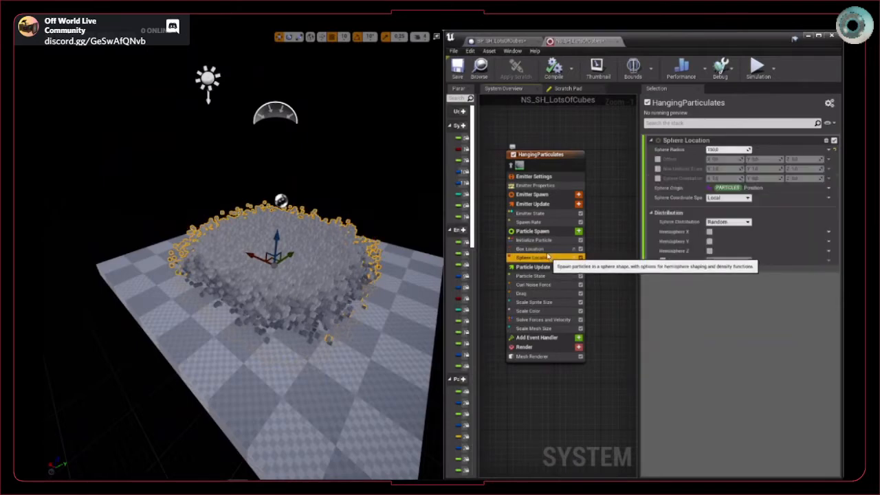
pyautogui.click(550, 249)
pyautogui.click(552, 257)
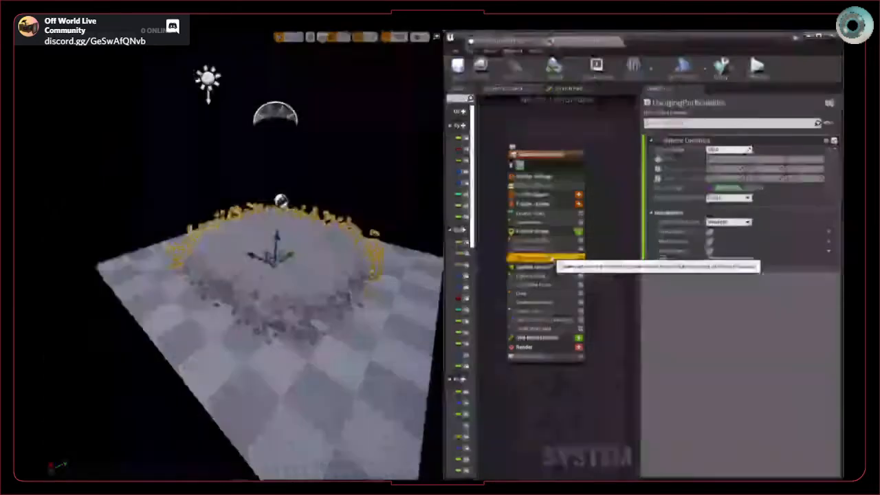
pyautogui.click(550, 249)
pyautogui.click(548, 258)
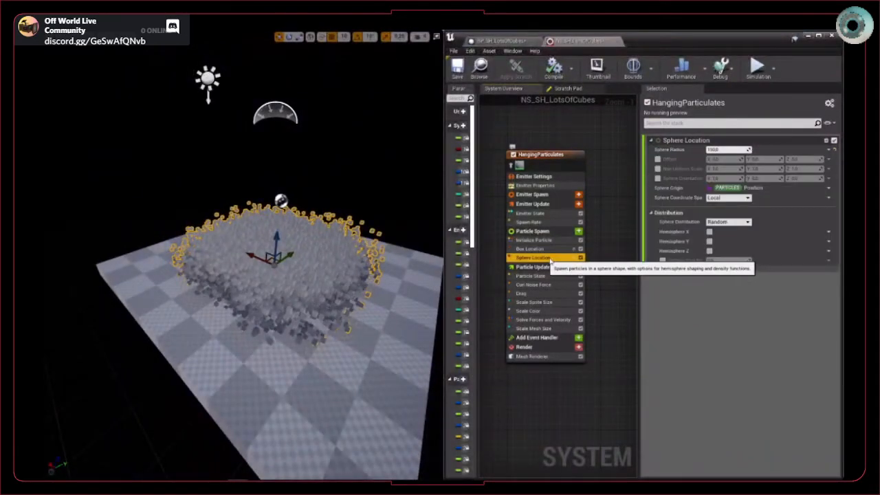
pyautogui.click(550, 249)
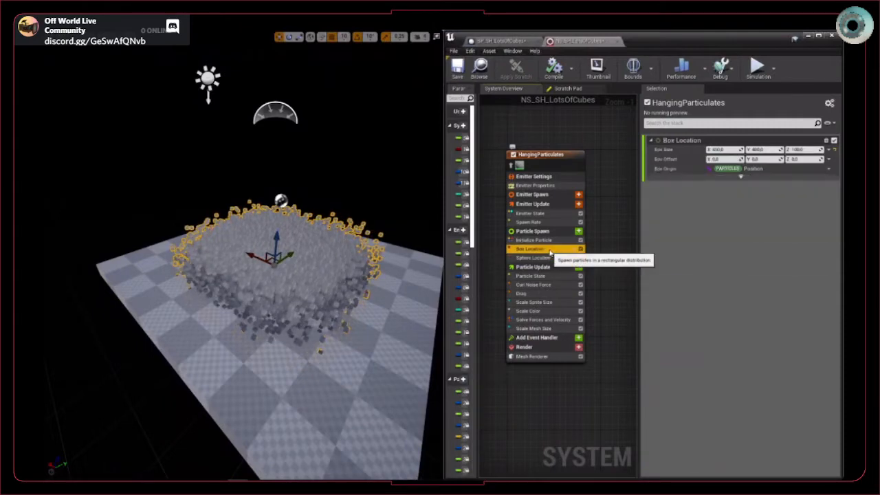
pyautogui.click(547, 258)
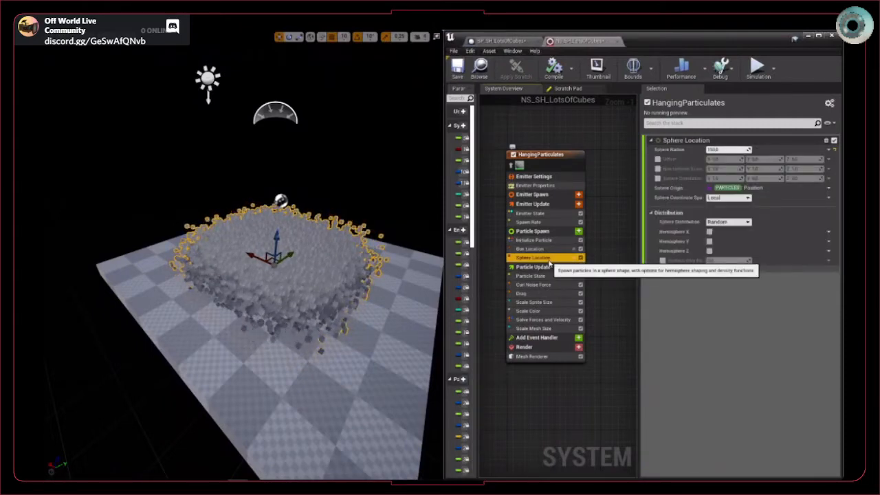
pyautogui.press('Delete')
# Set the X and Y of the Box Location module's Box Size to 100.
pyautogui.click(549, 249)
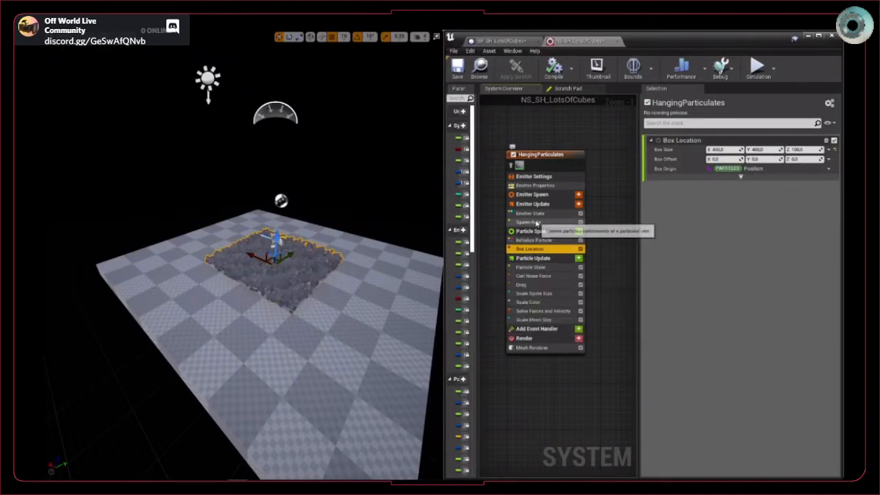
pyautogui.moveTo(344, 275); pyautogui.dragTo(324, 234, button='right')
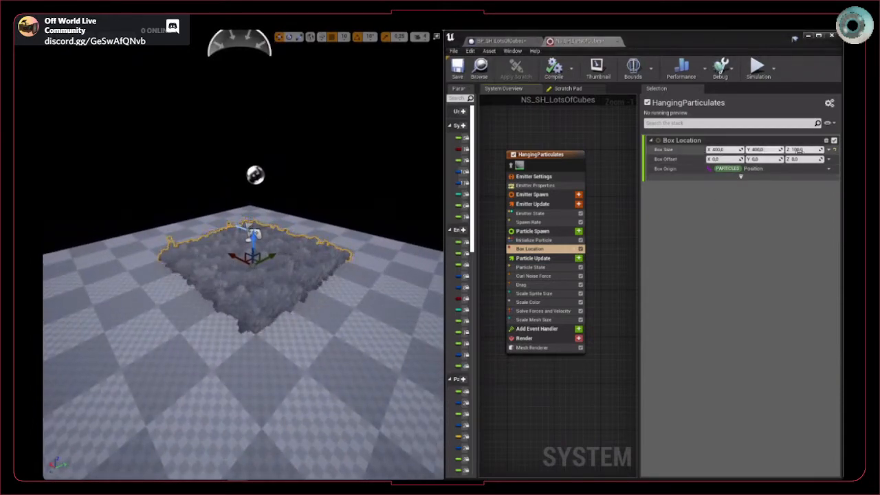
pyautogui.click(733, 150)
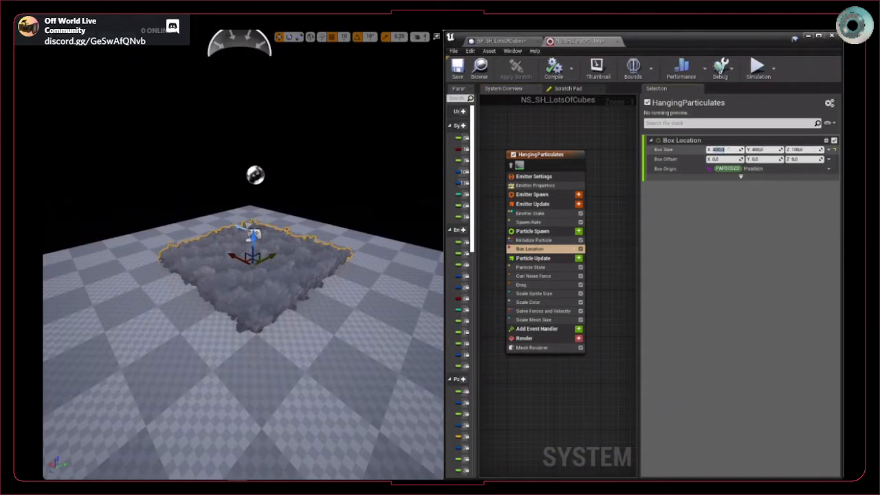
pyautogui.write('100')
pyautogui.press('Tab')
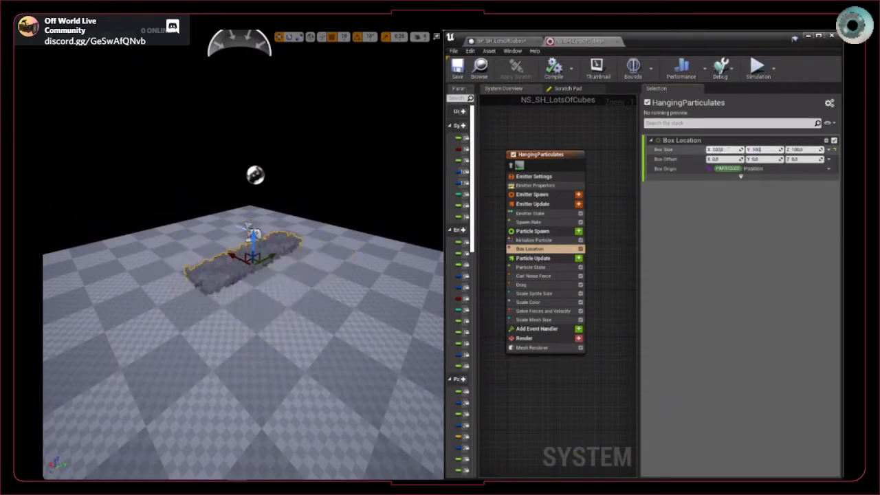
pyautogui.press('Return')
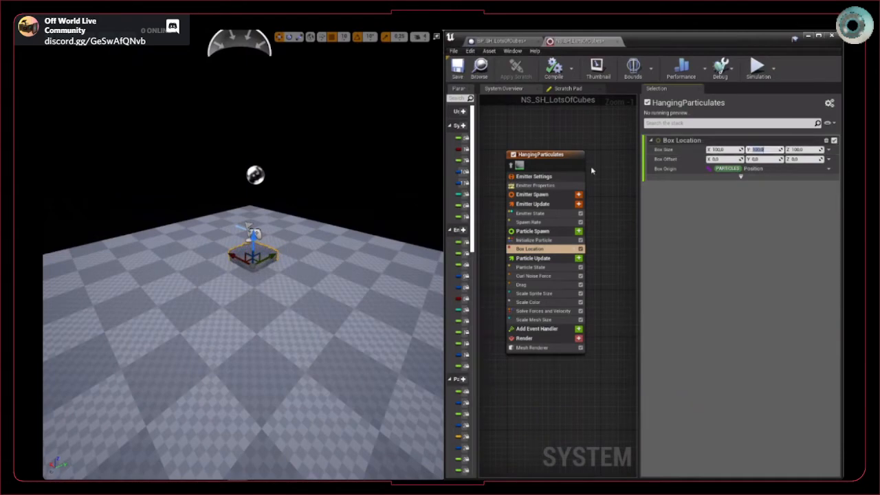
# Compile the BP_SH_LotsOfCubes Blueprint and deselect its Niagara component.
pyautogui.click(512, 42)
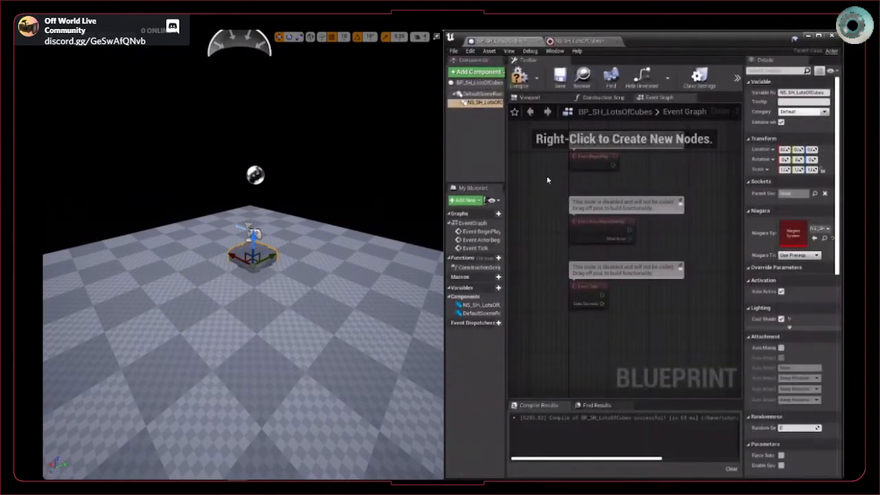
pyautogui.click(520, 77)
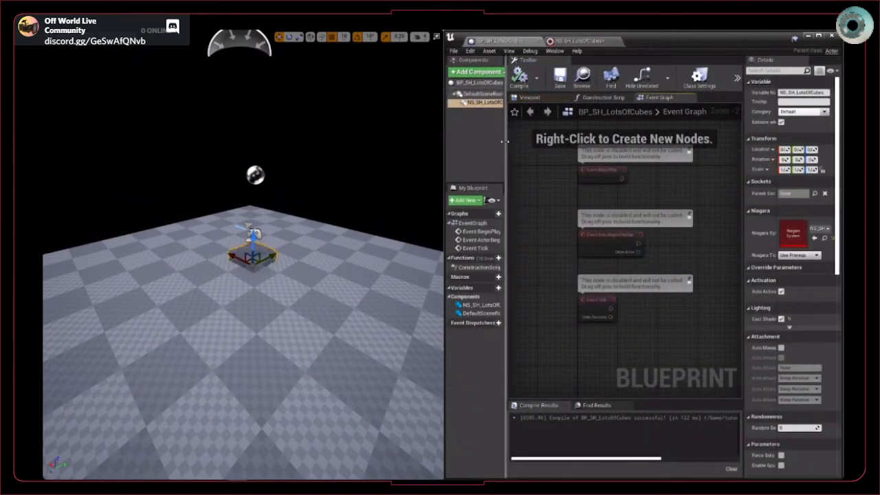
pyautogui.click(488, 142)
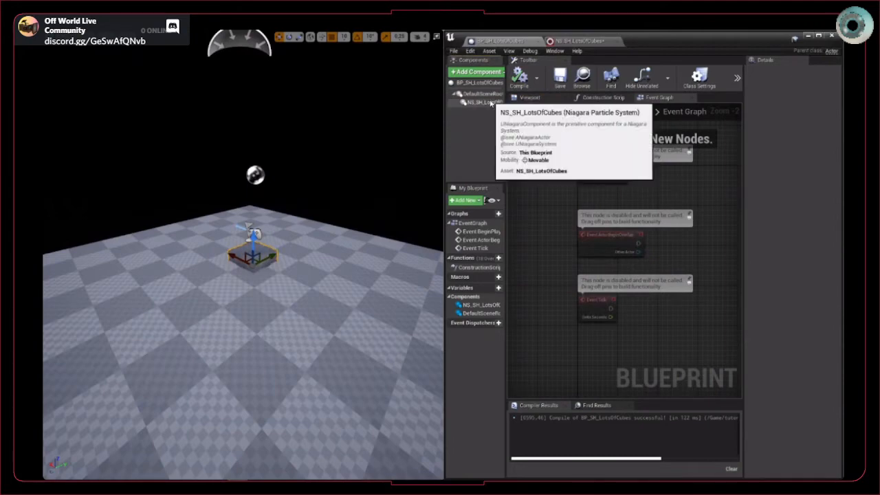
# Try to add a cube component to the BP_SH_LotsOfCubes actor.
pyautogui.click(492, 72)
pyautogui.write('cu')
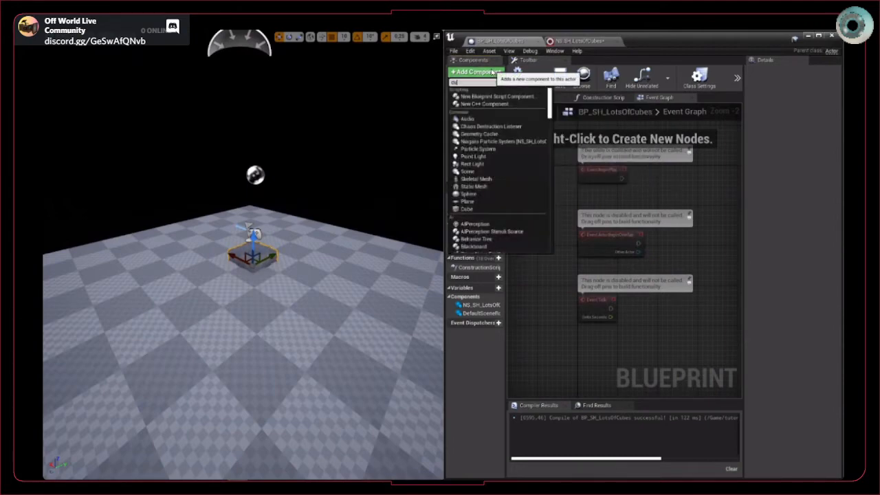
pyautogui.write('be')
pyautogui.press('BackSpace')
pyautogui.press('BackSpace')
pyautogui.press('BackSpace')
pyautogui.press('BackSpace')
pyautogui.press('Return')
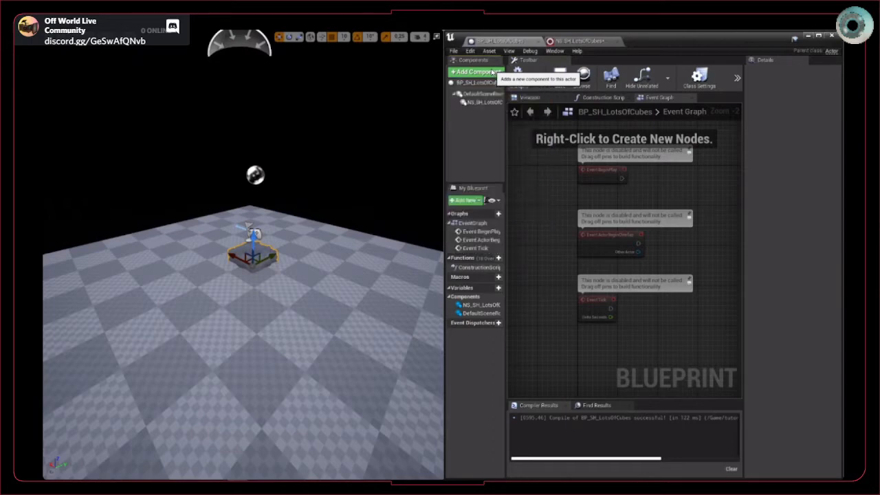
# Add a Box collision component to the BP_SH_LotsOfCubes actor, and compile and save the Blueprint.
pyautogui.press('w')
pyautogui.moveTo(334, 189); pyautogui.dragTo(307, 242, button='right')
pyautogui.press('s')
pyautogui.press('w')
pyautogui.click(520, 78)
pyautogui.click(554, 79)
pyautogui.press('s')
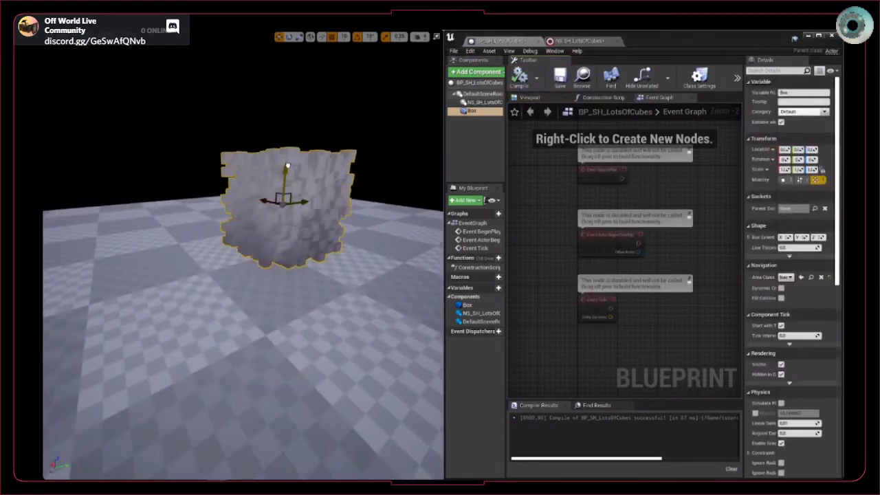
pyautogui.press('s')
pyautogui.moveTo(288, 165)
pyautogui.mouseDown(button='right')
pyautogui.moveTo(294, 162)
pyautogui.moveTo(283, 165)
pyautogui.moveTo(291, 172)
pyautogui.mouseUp(button='right')
pyautogui.press('w')
pyautogui.press('s')
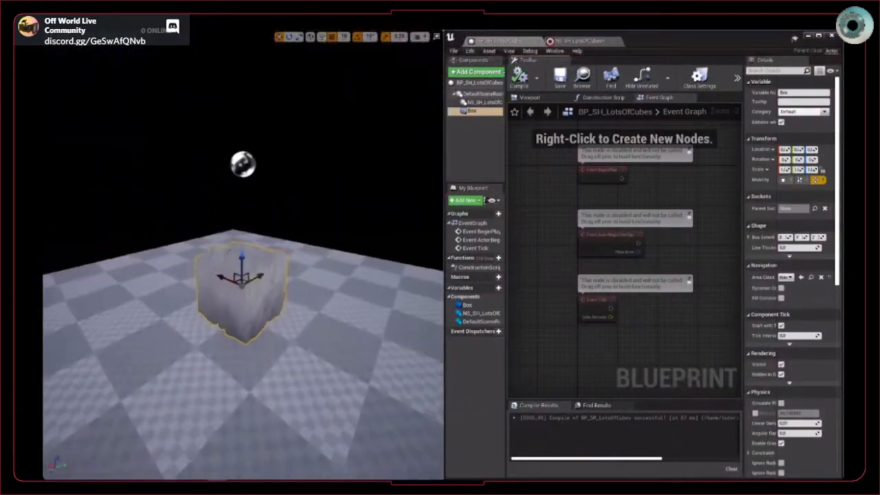
pyautogui.moveTo(291, 222); pyautogui.dragTo(297, 226, button='right')
pyautogui.press('w')
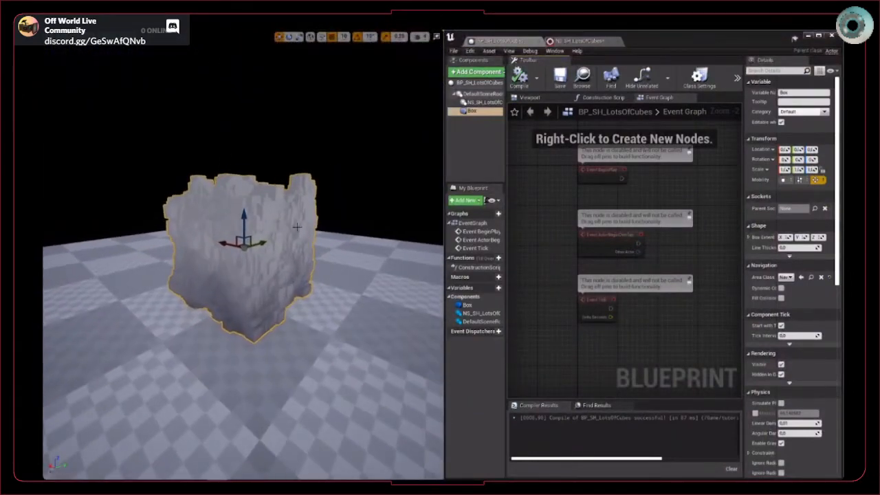
# Set the Box component's Box Extent to 70 on X, Y and Z.
pyautogui.click(473, 111)
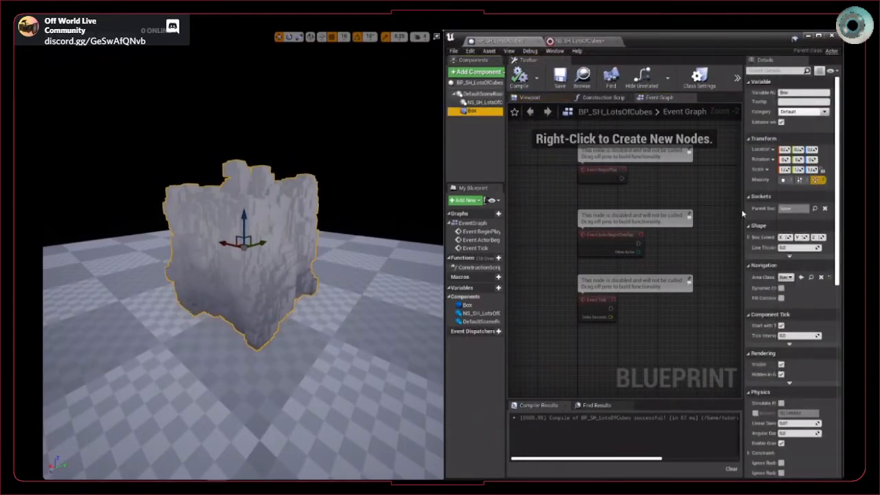
pyautogui.moveTo(730, 211); pyautogui.dragTo(547, 213)
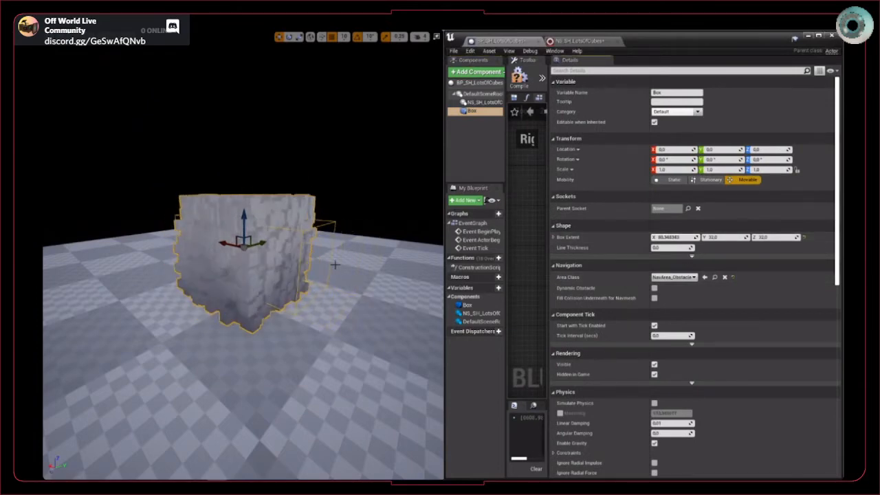
pyautogui.moveTo(334, 265); pyautogui.dragTo(409, 303, button='right')
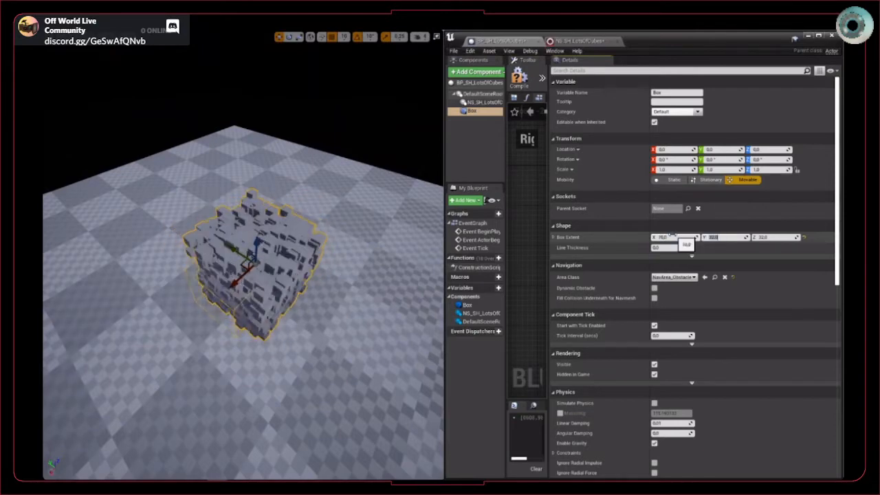
pyautogui.click(714, 237)
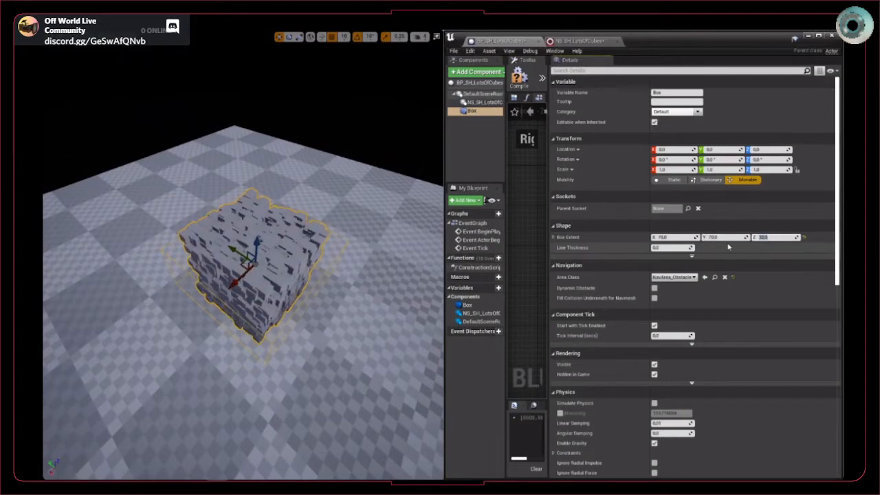
pyautogui.moveTo(303, 227); pyautogui.dragTo(411, 182, button='right')
# Reduce the Box component's Box Extent to 50 on X, Y and Z.
pyautogui.click(665, 237)
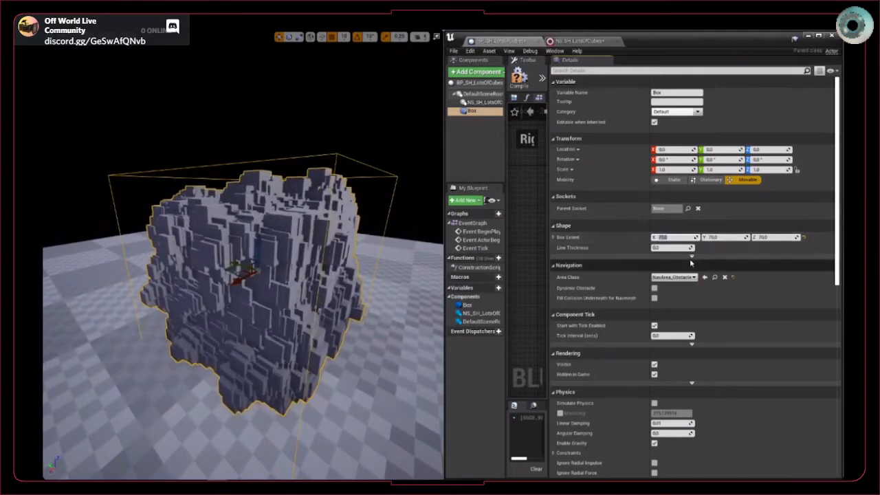
pyautogui.write('80')
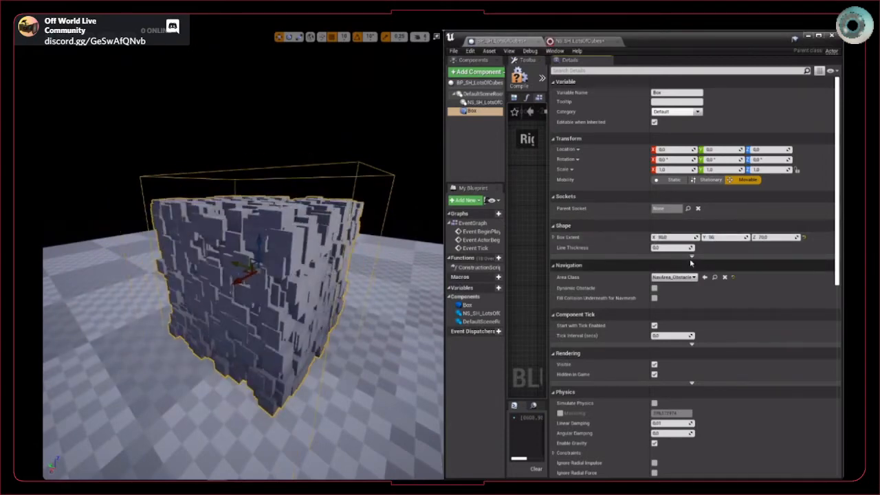
pyautogui.press('Tab')
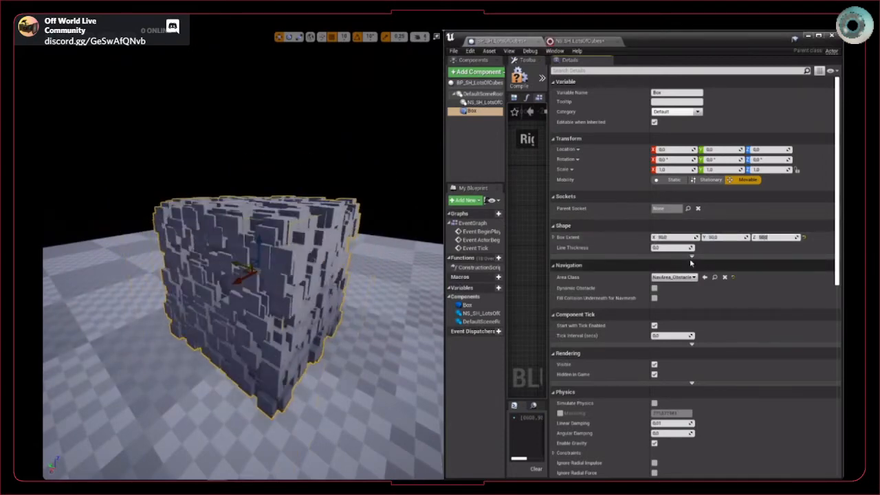
# Set the Box component's Box Extent to 60 on X, Y and Z.
pyautogui.moveTo(371, 268); pyautogui.dragTo(395, 266, button='right')
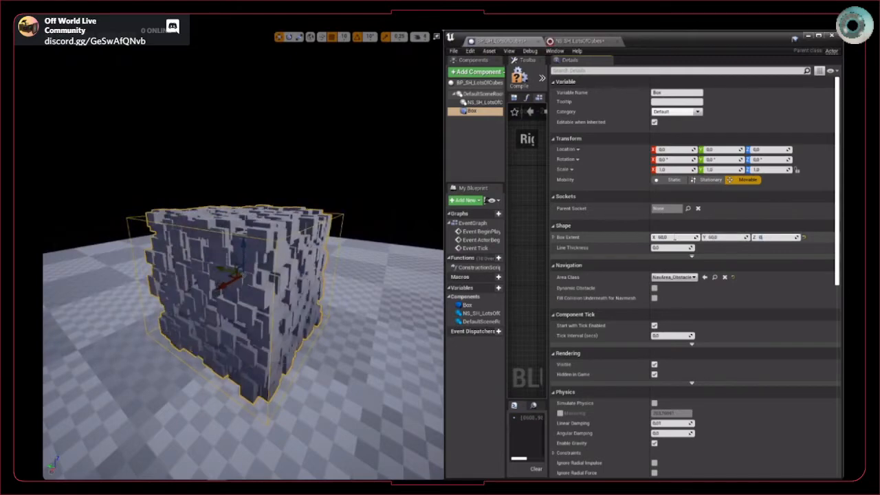
pyautogui.write('00')
pyautogui.moveTo(371, 268)
pyautogui.mouseDown(button='right')
pyautogui.moveTo(388, 270)
pyautogui.moveTo(357, 267)
pyautogui.moveTo(380, 264)
pyautogui.mouseUp(button='right')
pyautogui.moveTo(282, 242); pyautogui.dragTo(279, 241, button='right')
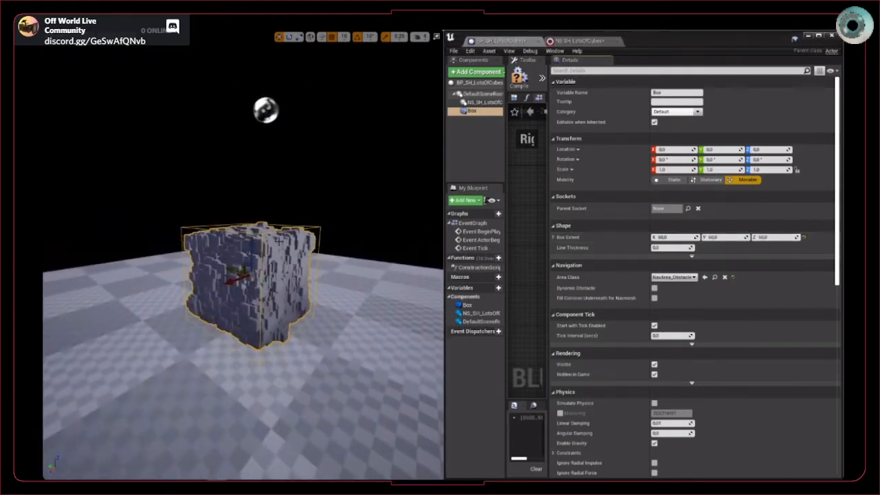
# In the Construction Script, add a Set World Scale 3D node targeting the Box component and connect it to the script's execution output.
pyautogui.moveTo(548, 145); pyautogui.dragTo(765, 145)
pyautogui.click(584, 98)
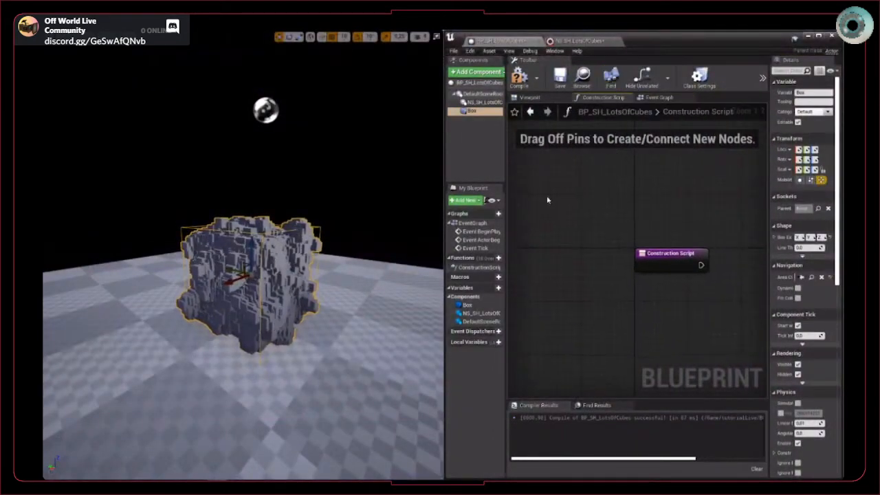
pyautogui.moveTo(598, 171); pyautogui.dragTo(570, 172, button='right')
pyautogui.moveTo(463, 112); pyautogui.dragTo(573, 213)
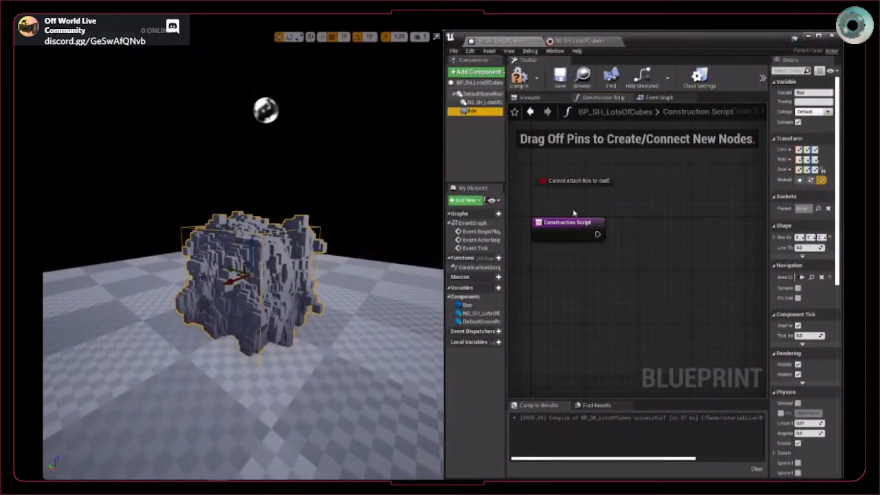
pyautogui.moveTo(613, 190); pyautogui.dragTo(647, 221)
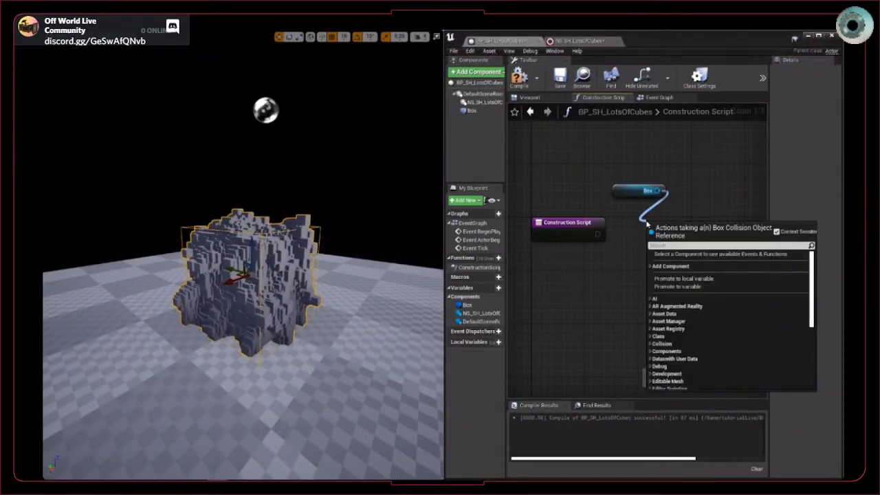
pyautogui.write('set scale')
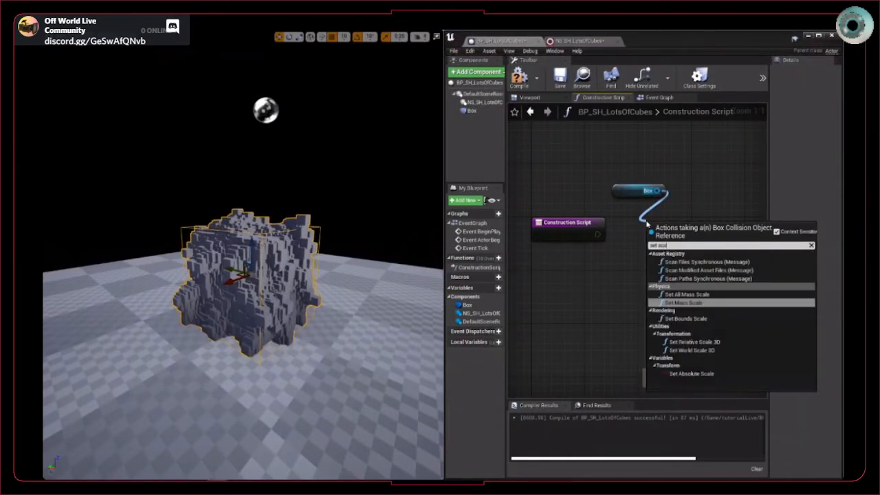
pyautogui.press('Down')
pyautogui.press('Down')
pyautogui.press('Down')
pyautogui.press('Down')
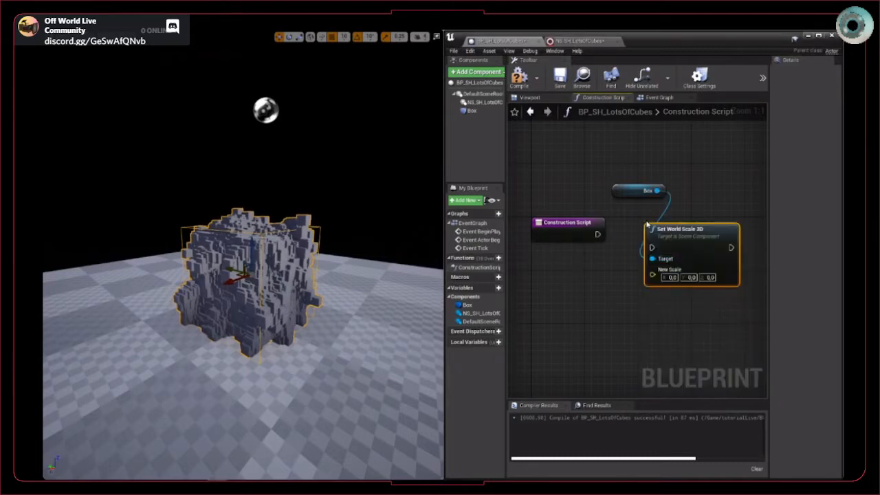
pyautogui.press('Return')
pyautogui.moveTo(598, 233); pyautogui.dragTo(668, 216)
# Promote the node's New Scale input to a variable named systemBounds and place its getter below the Construction Script node.
pyautogui.moveTo(639, 261); pyautogui.dragTo(577, 266)
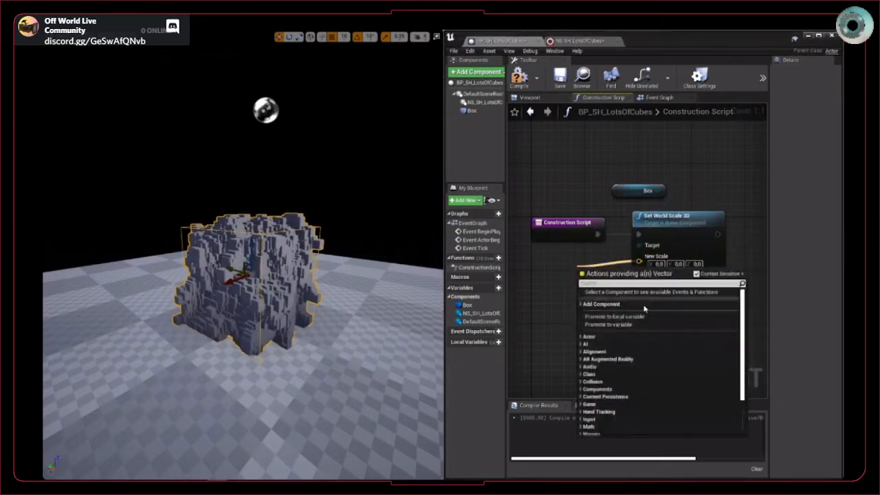
pyautogui.click(642, 322)
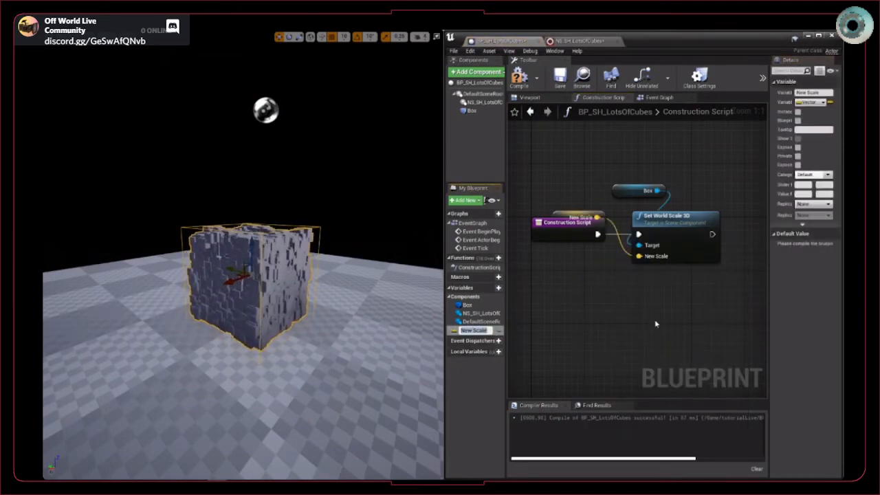
pyautogui.write('systemSi')
pyautogui.press('Return')
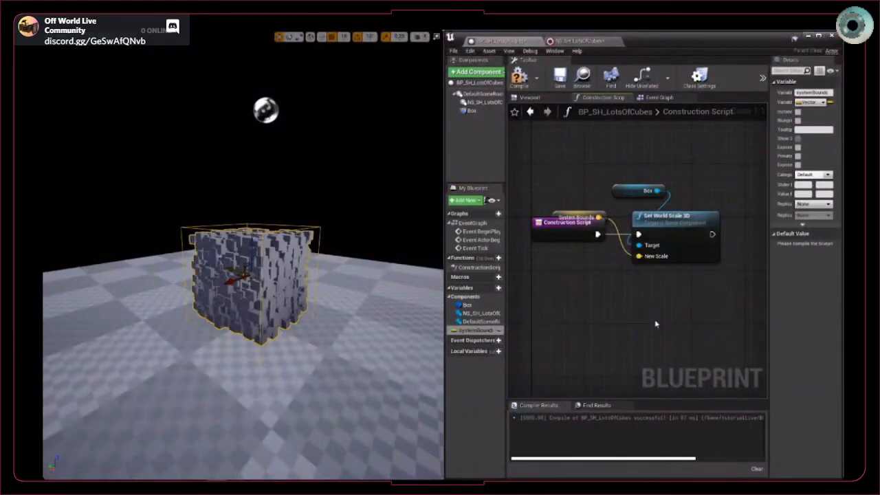
pyautogui.moveTo(549, 218); pyautogui.dragTo(563, 258)
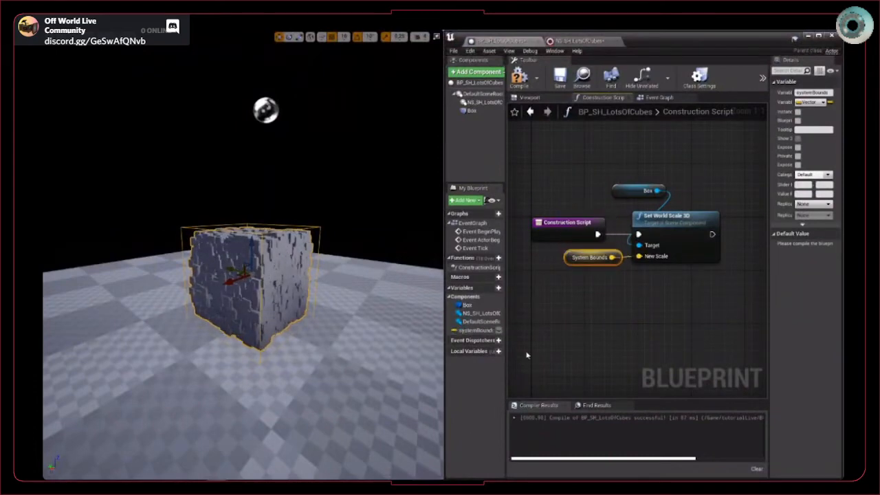
# Make the systemBounds variable instance editable, and compile and save the Blueprint.
pyautogui.click(500, 331)
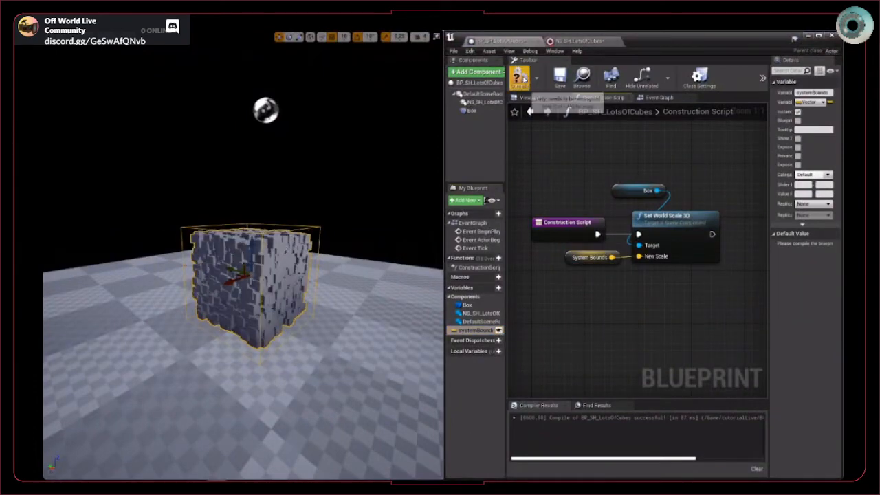
pyautogui.click(519, 75)
pyautogui.click(565, 80)
pyautogui.moveTo(234, 241); pyautogui.dragTo(211, 241, button='right')
pyautogui.press('F11')
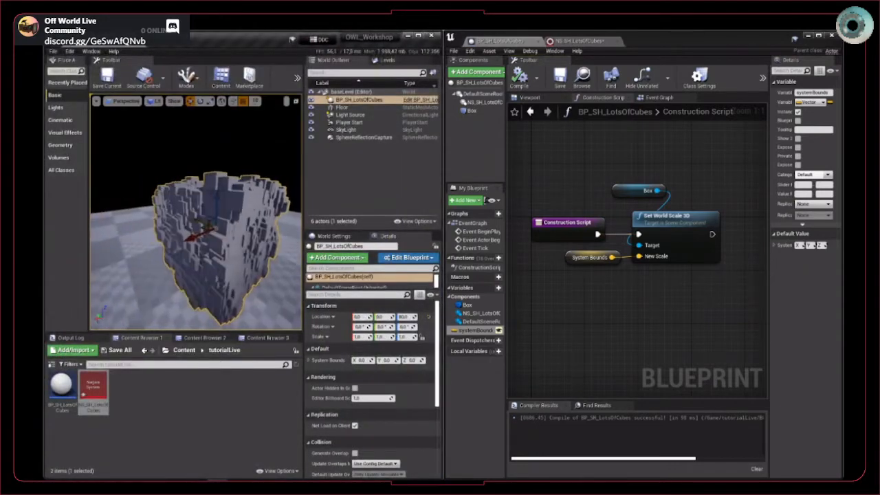
# Set the default value of systemBounds to 1 on X, Y and Z and recompile the Blueprint.
pyautogui.click(395, 174)
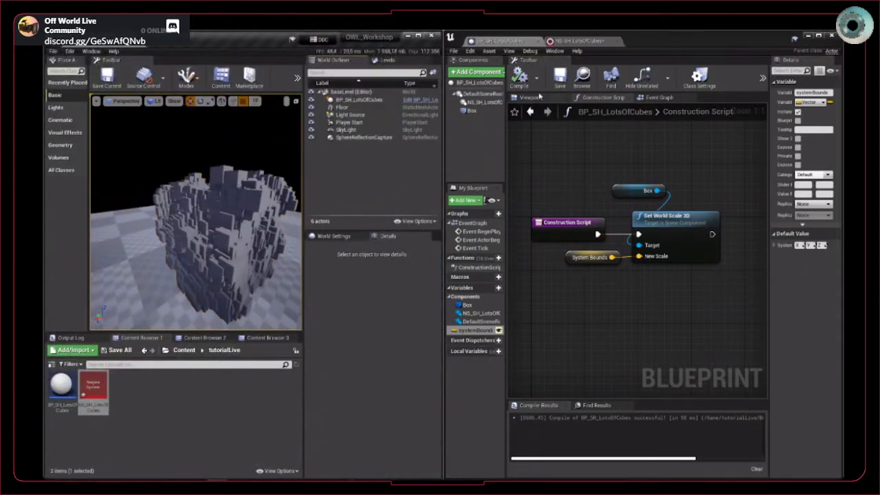
pyautogui.click(675, 260)
pyautogui.click(574, 257)
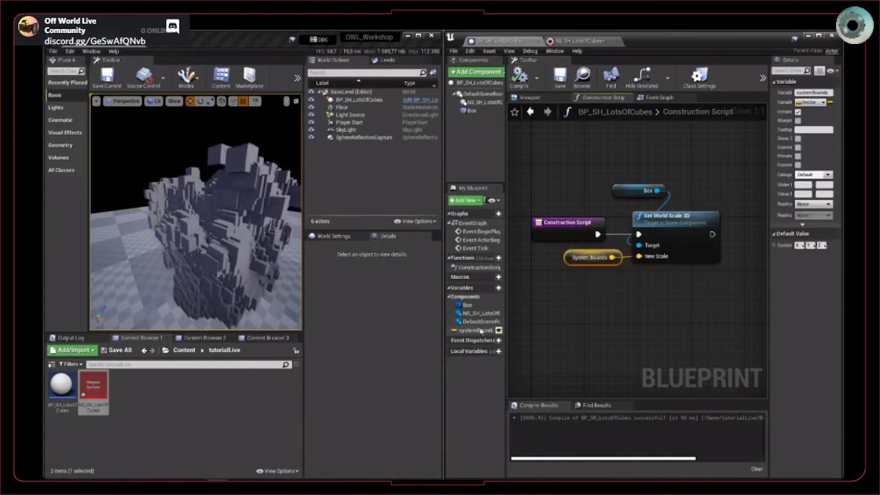
pyautogui.click(481, 331)
pyautogui.moveTo(646, 318); pyautogui.dragTo(610, 323, button='right')
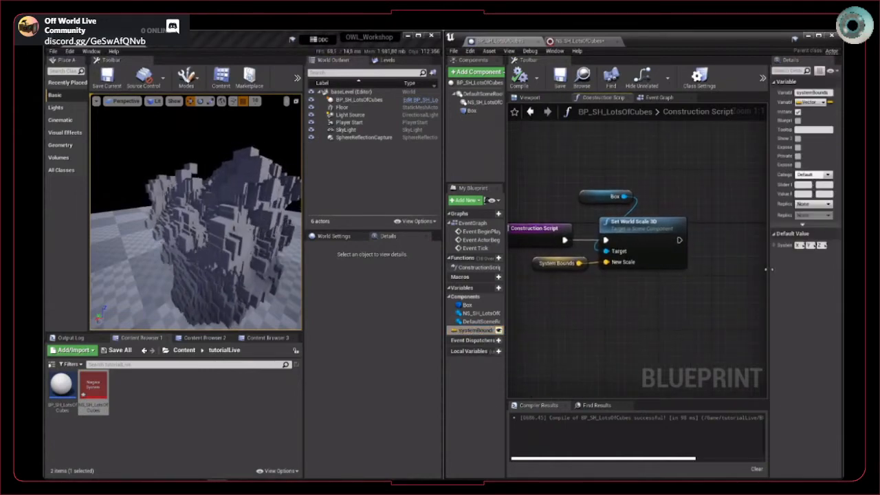
pyautogui.moveTo(770, 269); pyautogui.dragTo(604, 270)
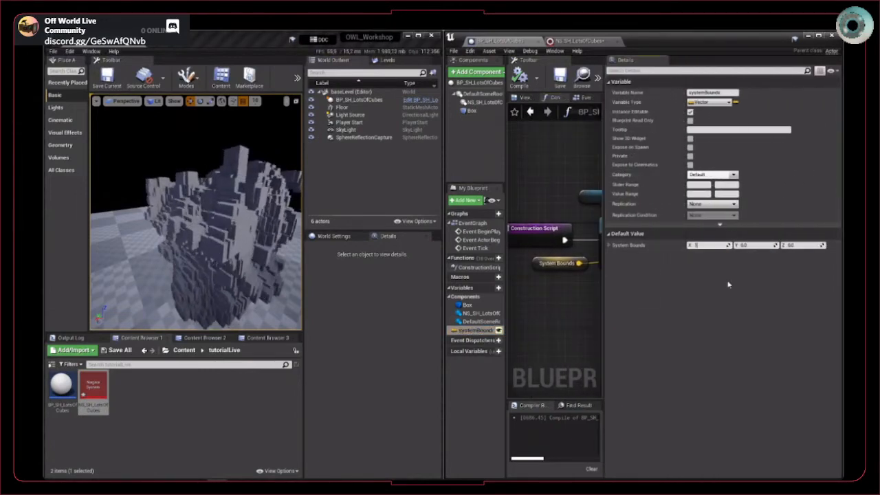
pyautogui.press('Return')
pyautogui.click(755, 246)
pyautogui.write('1')
pyautogui.press('Return')
pyautogui.click(798, 246)
pyautogui.write('1')
pyautogui.press('Return')
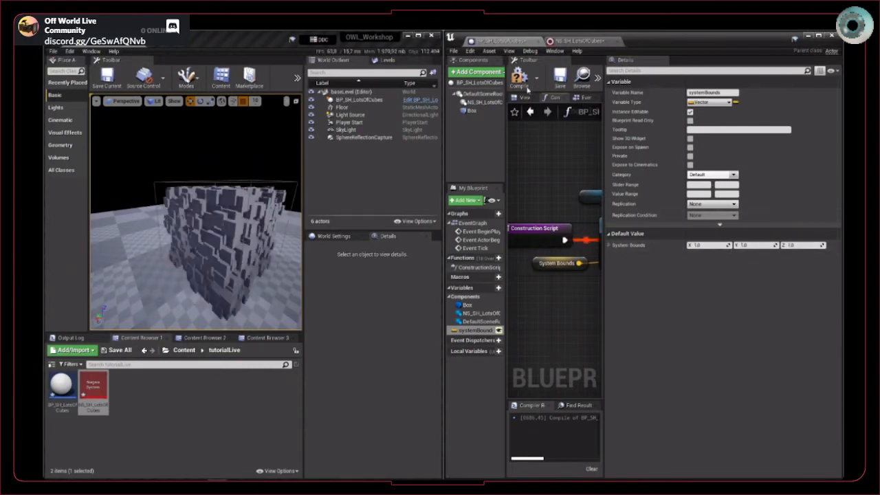
pyautogui.click(524, 82)
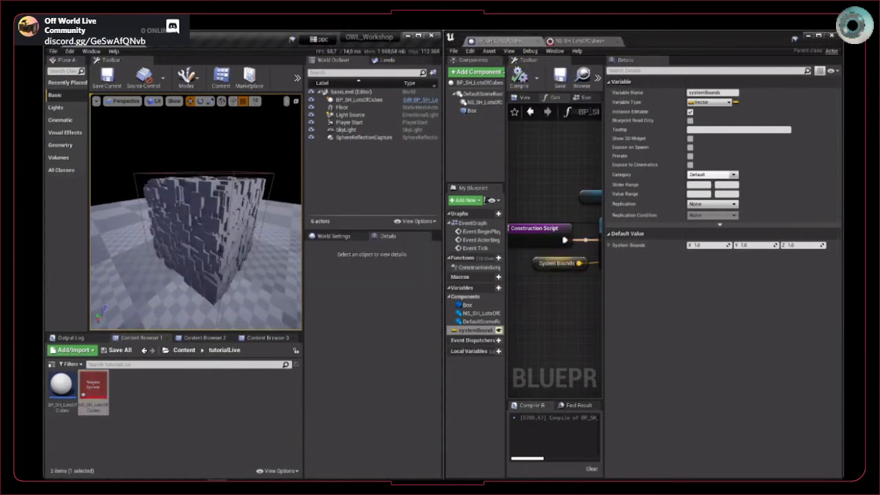
# Select the cubes actor in the level and raise the Box component's Line Thickness to about 7.68.
pyautogui.click(204, 230)
pyautogui.moveTo(204, 230); pyautogui.dragTo(230, 216, button='right')
pyautogui.press('F11')
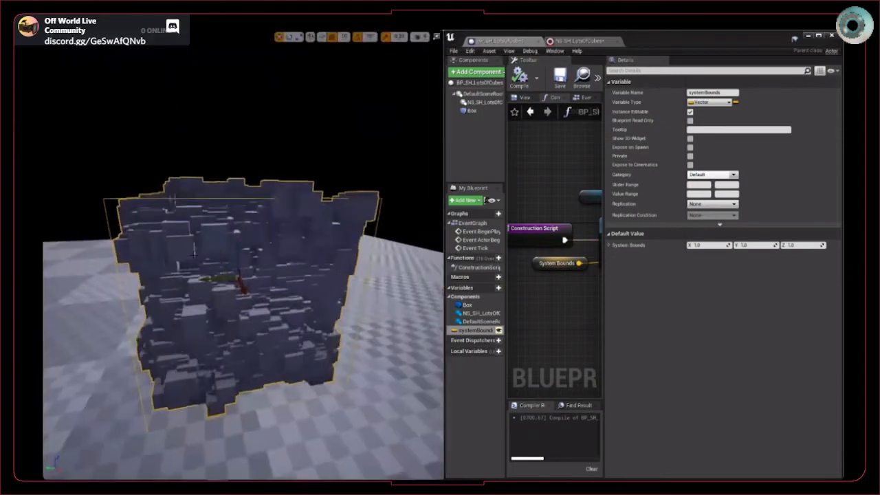
pyautogui.moveTo(213, 246); pyautogui.dragTo(268, 234, button='right')
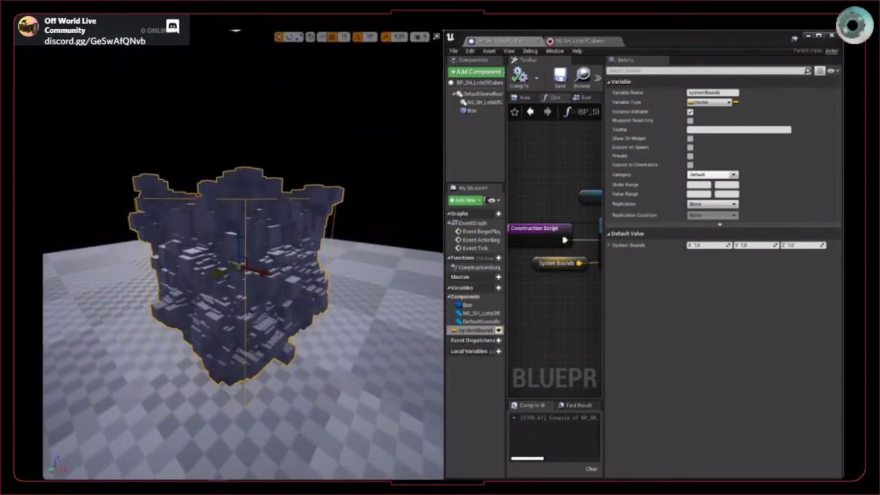
pyautogui.click(471, 111)
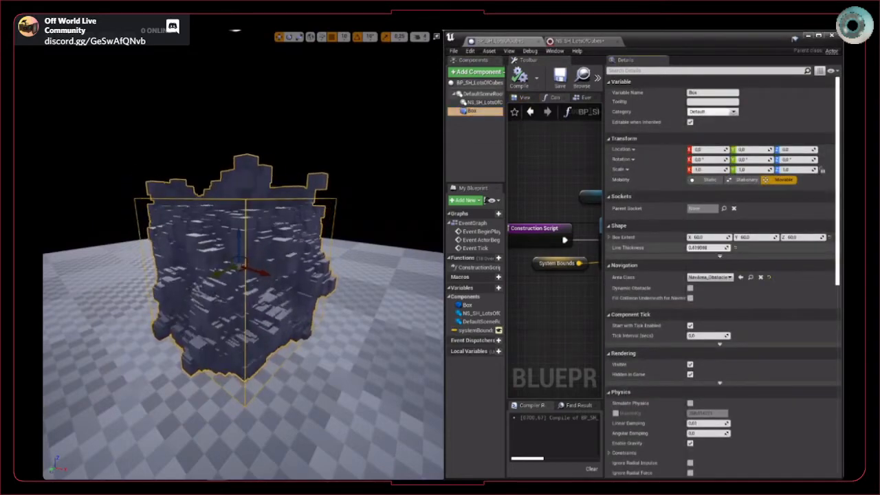
pyautogui.moveTo(706, 247); pyautogui.dragTo(737, 248)
pyautogui.keyDown('alt'); pyautogui.moveTo(240, 275); pyautogui.dragTo(268, 274); pyautogui.keyUp('alt')
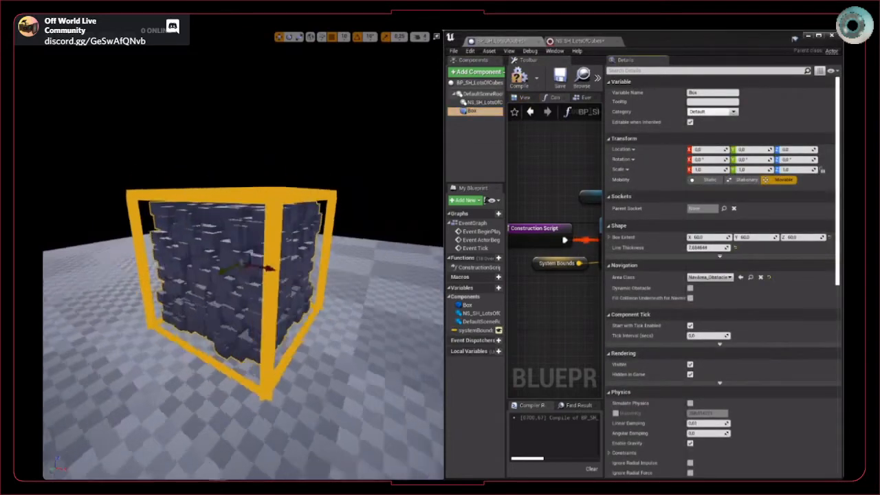
pyautogui.moveTo(269, 274); pyautogui.dragTo(361, 311, button='right')
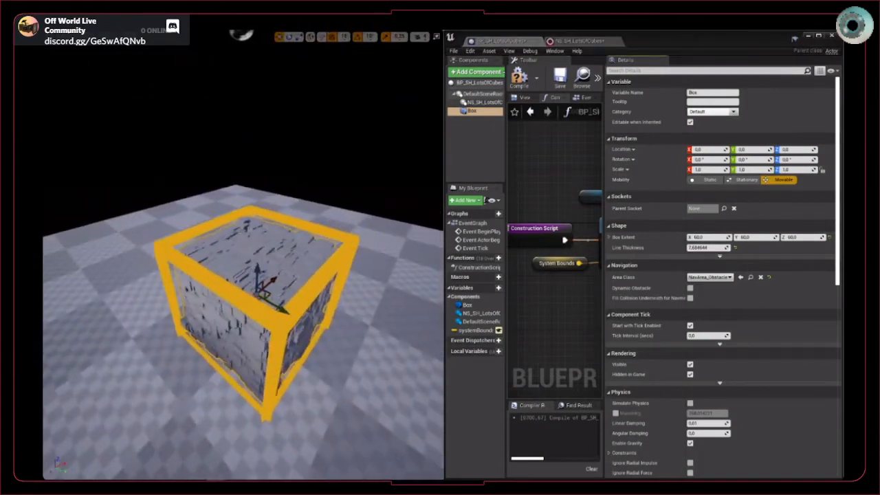
# Enlarge the cubes actor's System Bounds in the level to about 3.37 on X and 6.85 on Y.
pyautogui.moveTo(311, 279); pyautogui.dragTo(297, 278, button='right')
pyautogui.press('F11')
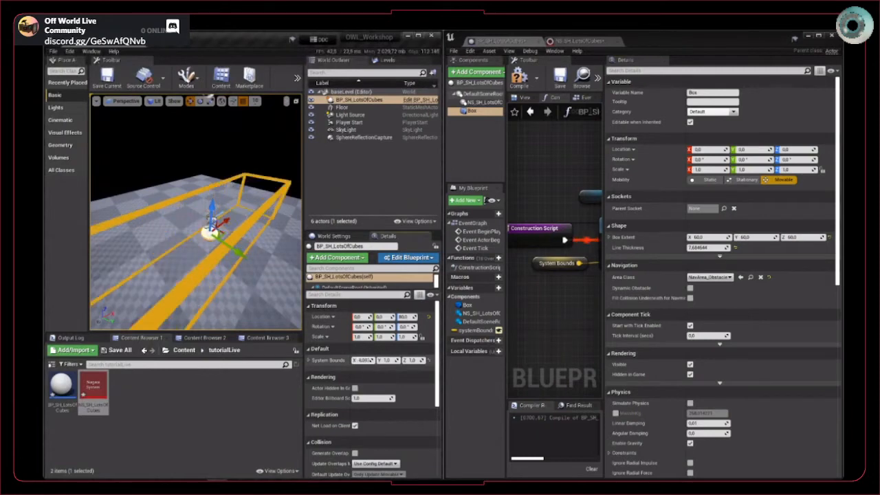
pyautogui.moveTo(189, 201)
pyautogui.mouseDown(button='right')
pyautogui.moveTo(217, 199)
pyautogui.moveTo(189, 201)
pyautogui.mouseUp(button='right')
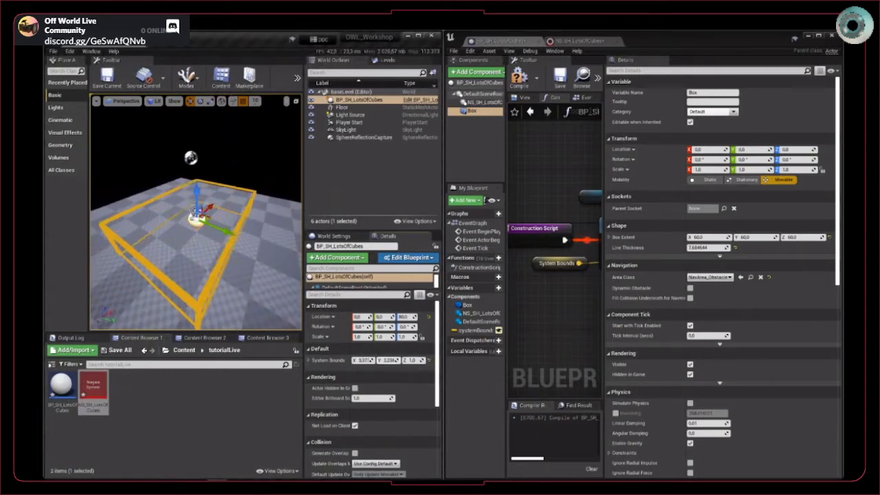
pyautogui.moveTo(234, 237); pyautogui.dragTo(213, 223, button='right')
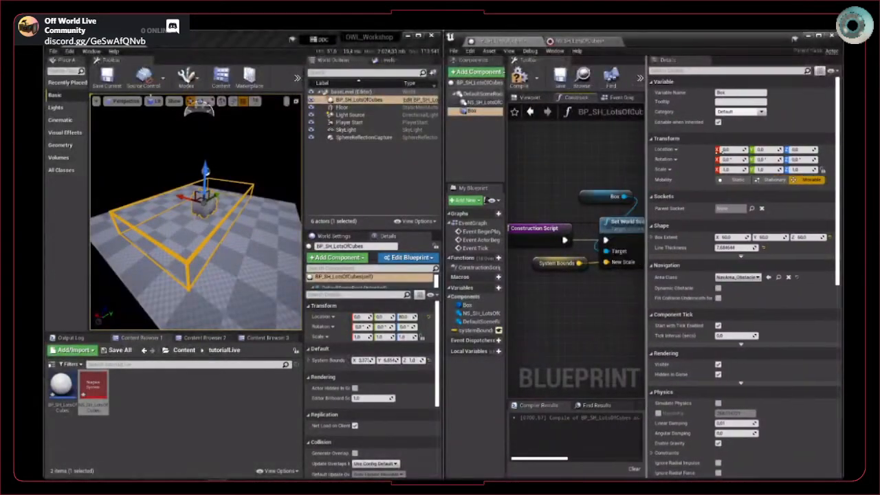
# Add a user-exposed Vector parameter named bounds to the NS_SH_LotsOfCubes Niagara system.
pyautogui.click(581, 40)
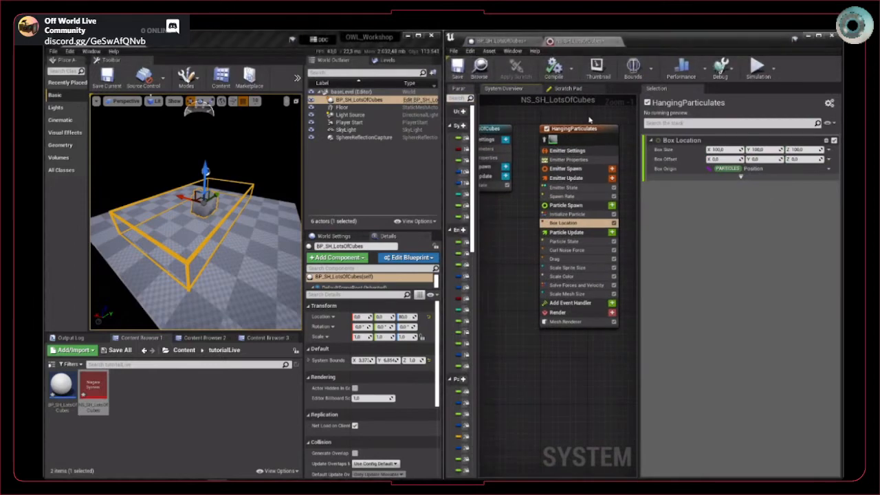
pyautogui.moveTo(477, 188); pyautogui.dragTo(567, 149)
pyautogui.click(561, 110)
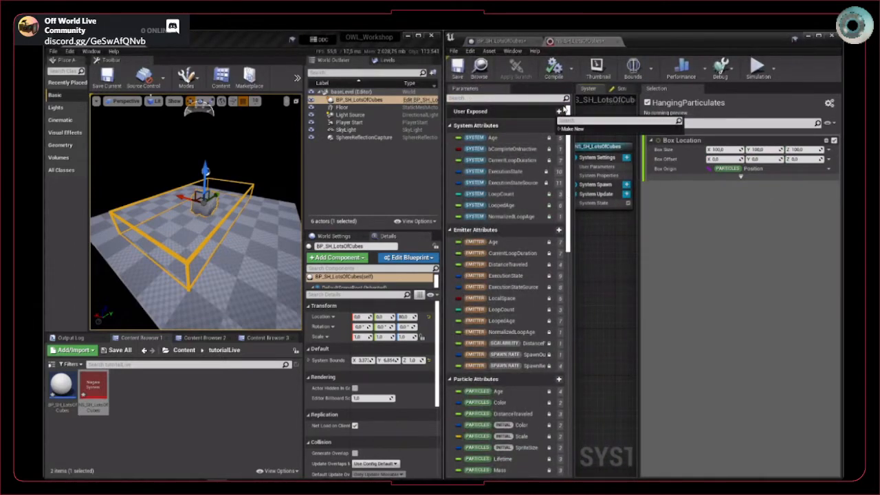
pyautogui.write('vecto')
pyautogui.press('Return')
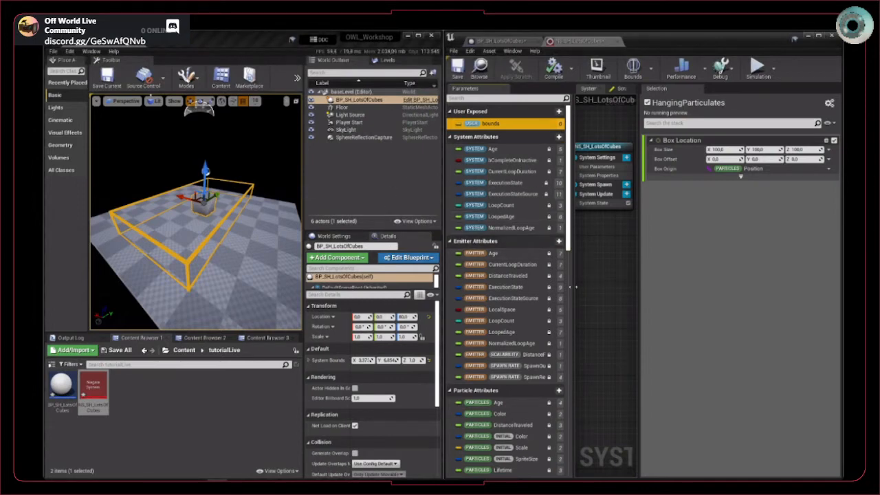
pyautogui.moveTo(570, 284); pyautogui.dragTo(493, 140)
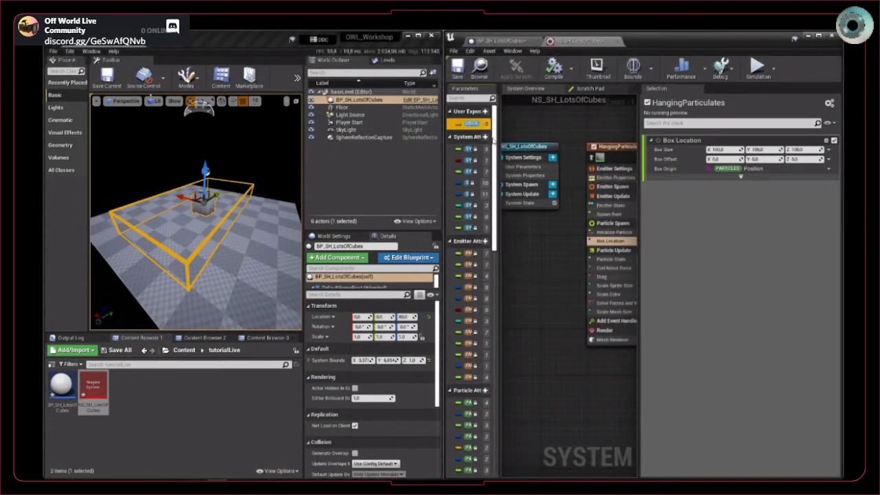
# Link the Box Size of the HangingParticulates emitter's Box Location module to the user parameter bounds.
pyautogui.moveTo(546, 269); pyautogui.dragTo(493, 278, button='right')
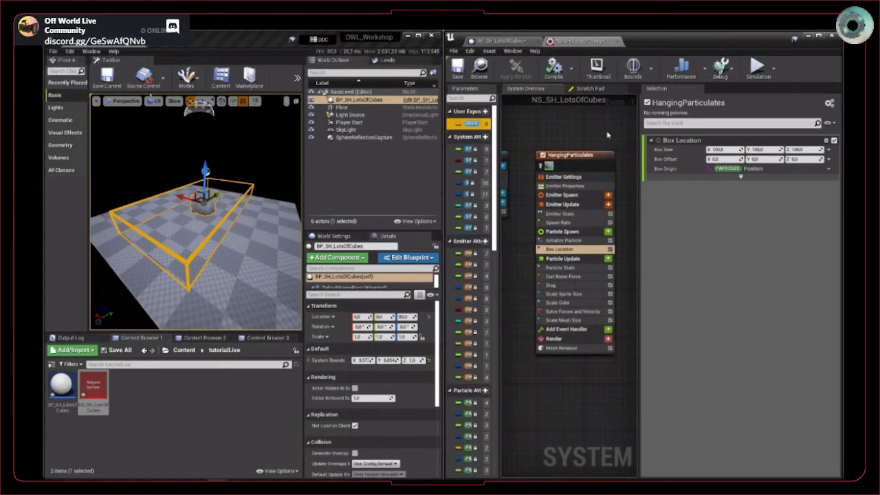
pyautogui.moveTo(617, 170); pyautogui.dragTo(600, 165, button='right')
pyautogui.click(829, 150)
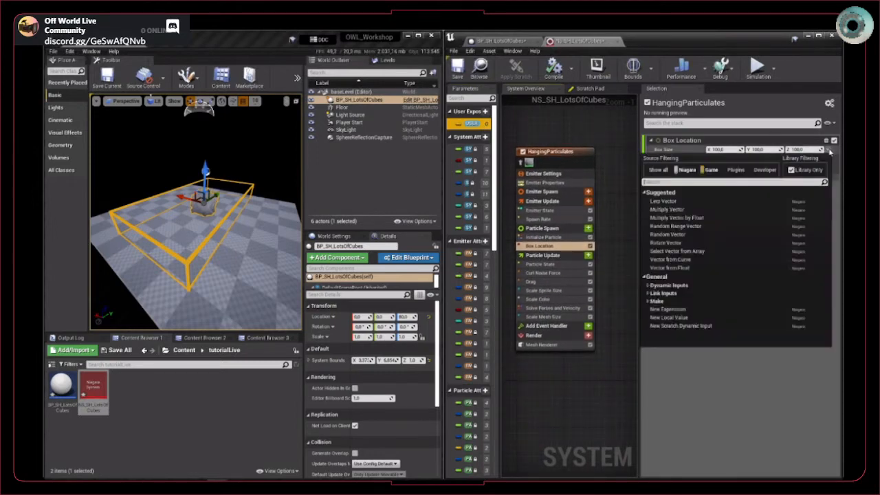
pyautogui.write('bounds')
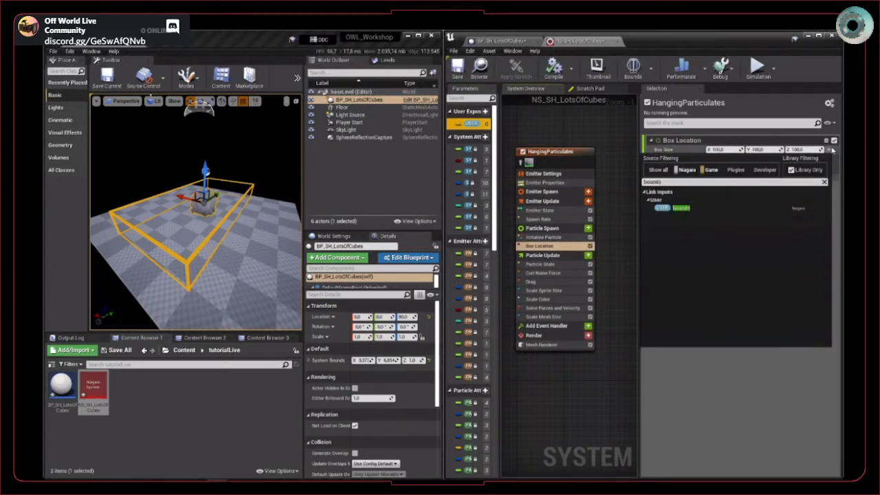
pyautogui.click(679, 207)
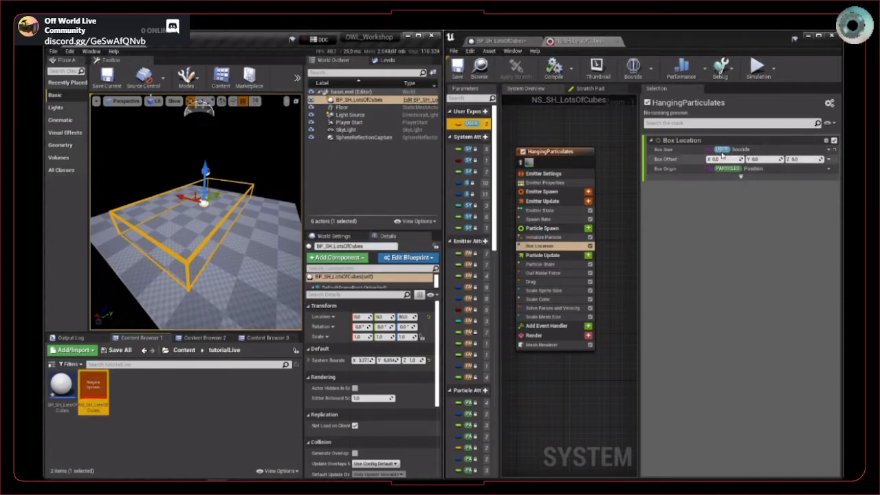
# In the BP_SH_LotsOfCubes Construction Script, place a reference to the Niagara component beyond the Set World Scale 3D node.
pyautogui.click(501, 41)
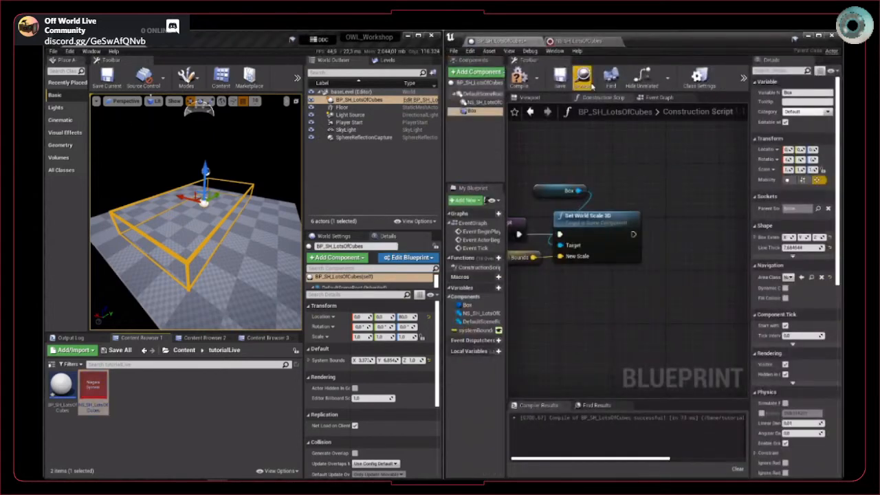
pyautogui.moveTo(624, 178); pyautogui.dragTo(581, 166, button='right')
pyautogui.moveTo(640, 157); pyautogui.dragTo(699, 177, button='right')
pyautogui.moveTo(666, 212); pyautogui.dragTo(700, 211, button='right')
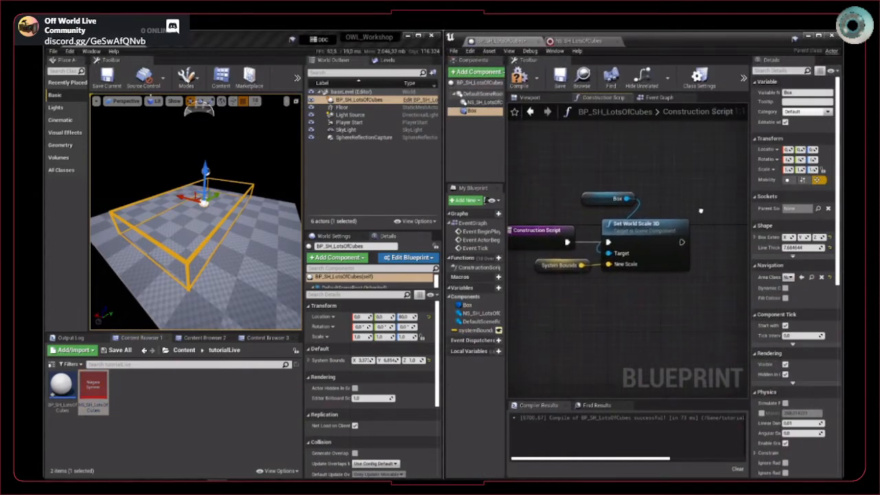
pyautogui.moveTo(625, 161); pyautogui.dragTo(583, 147, button='right')
pyautogui.click(500, 102)
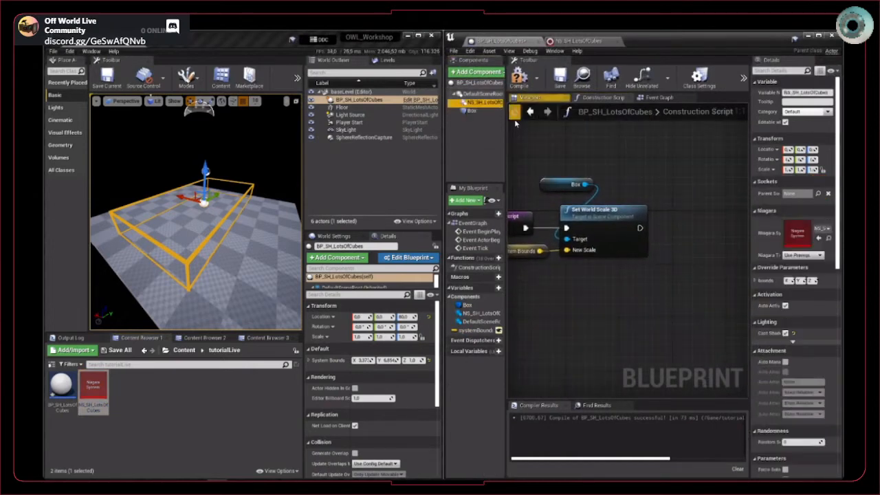
pyautogui.moveTo(484, 101); pyautogui.dragTo(661, 179)
pyautogui.moveTo(661, 179); pyautogui.dragTo(575, 166, button='right')
# Add a Set Vector Parameter node with the Niagara component reference wired to its Target.
pyautogui.moveTo(622, 159); pyautogui.dragTo(619, 205)
pyautogui.write('set vect')
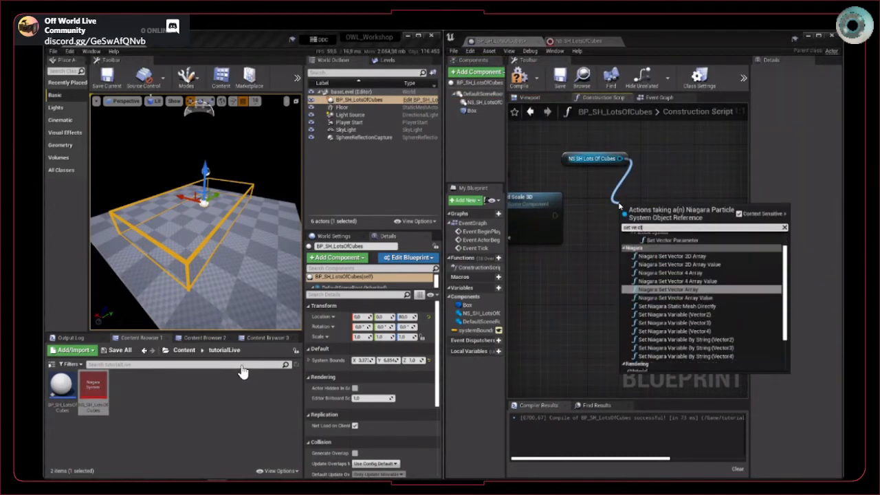
pyautogui.press('Up')
pyautogui.press('Up')
pyautogui.press('Up')
pyautogui.press('Up')
pyautogui.press('Up')
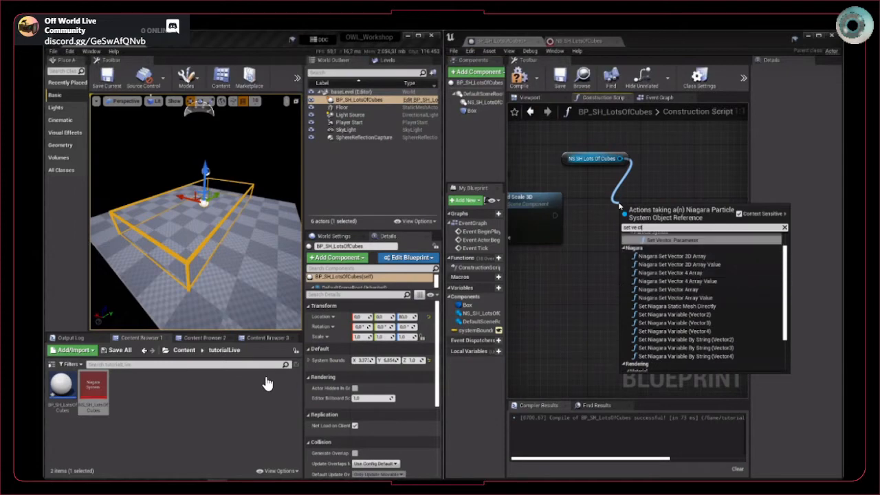
pyautogui.press('Return')
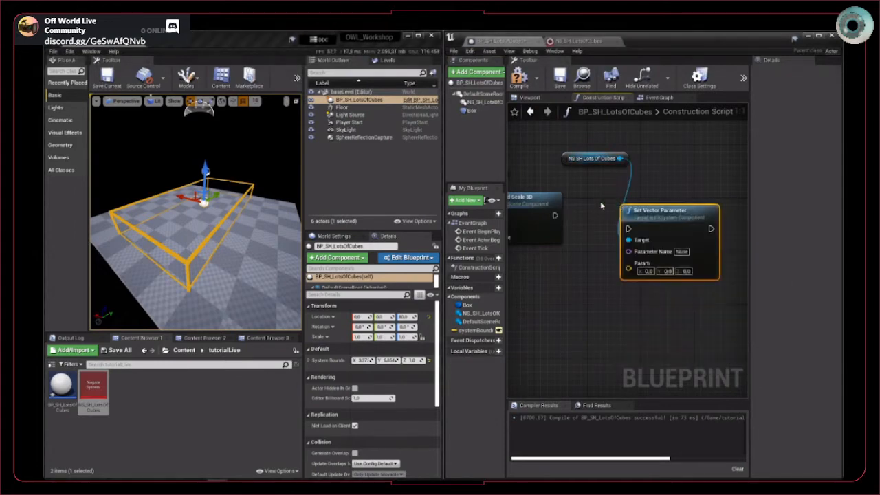